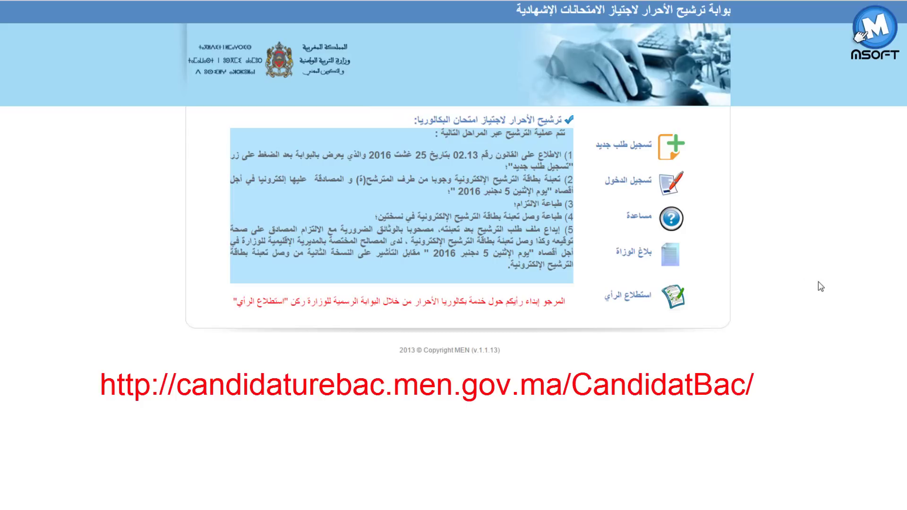
- Choose 'تسجيل طلب جديد' and acknowledge the exam-fraud law text with 'اطلع عليه'
left_click(638, 151)
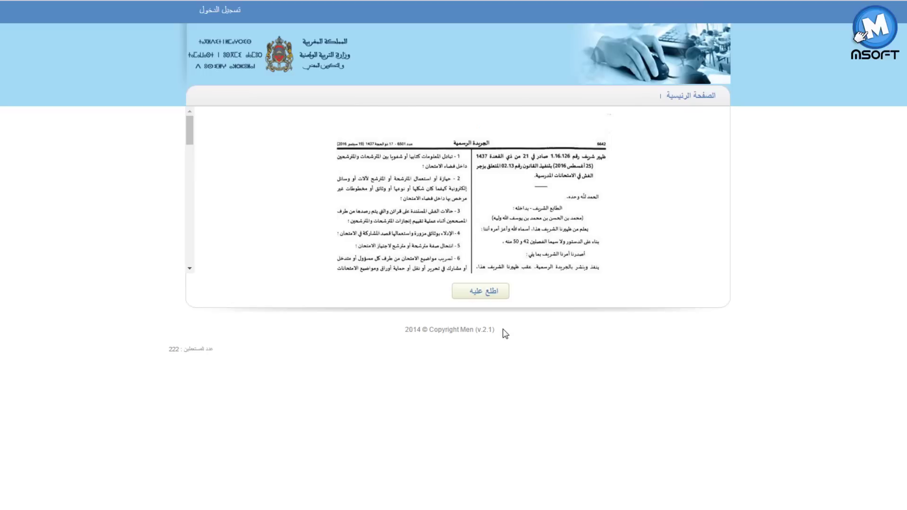
left_click(482, 291)
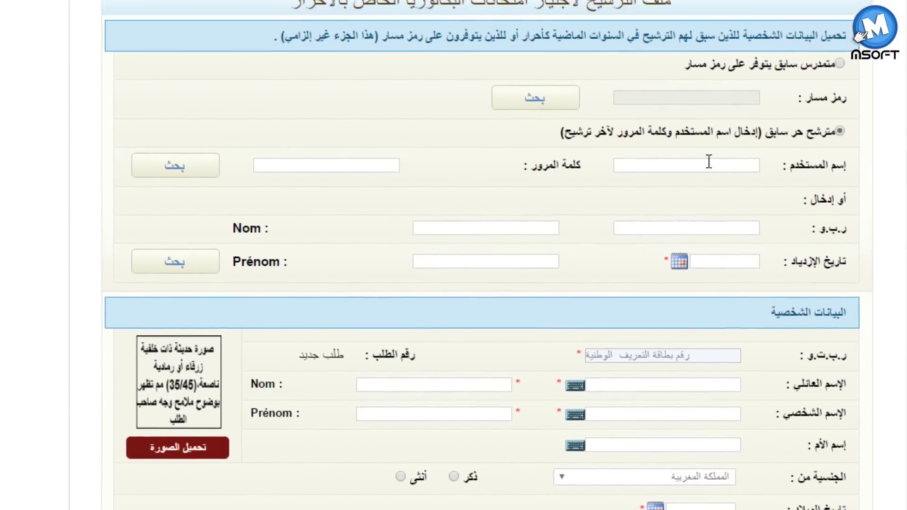
- Enter the previous candidate's username in the previous-candidate login block
left_click(710, 164)
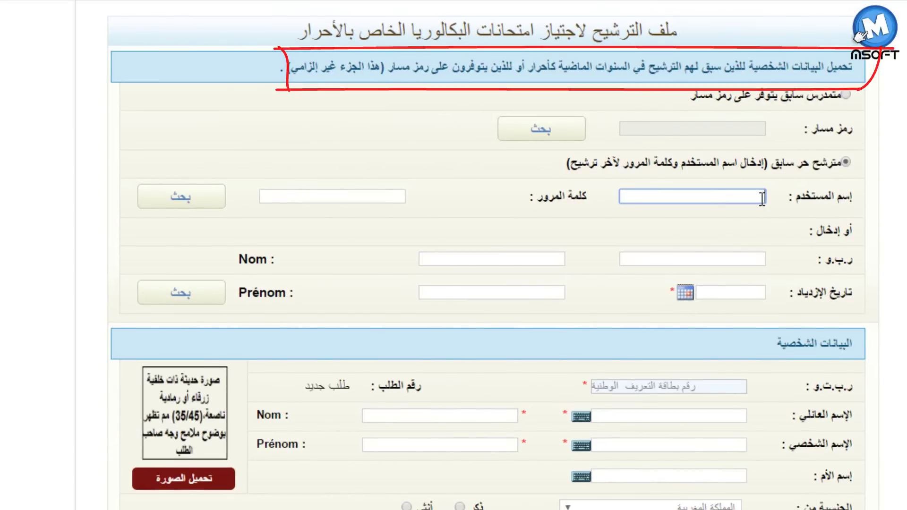
type("msoft")
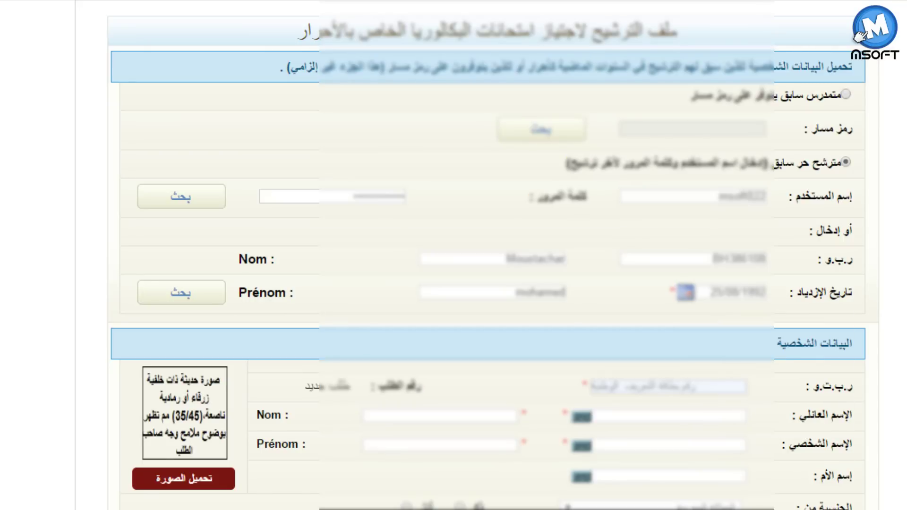
scroll(454, 283, "down", 3)
scroll(888, 197, "down", 1)
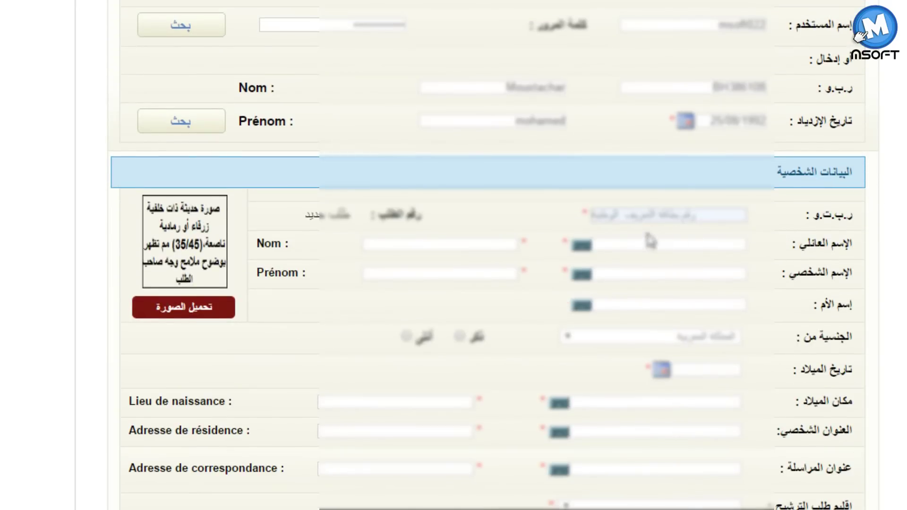
- Copy the ID number entered above and paste it into the national card number field
left_click(650, 216)
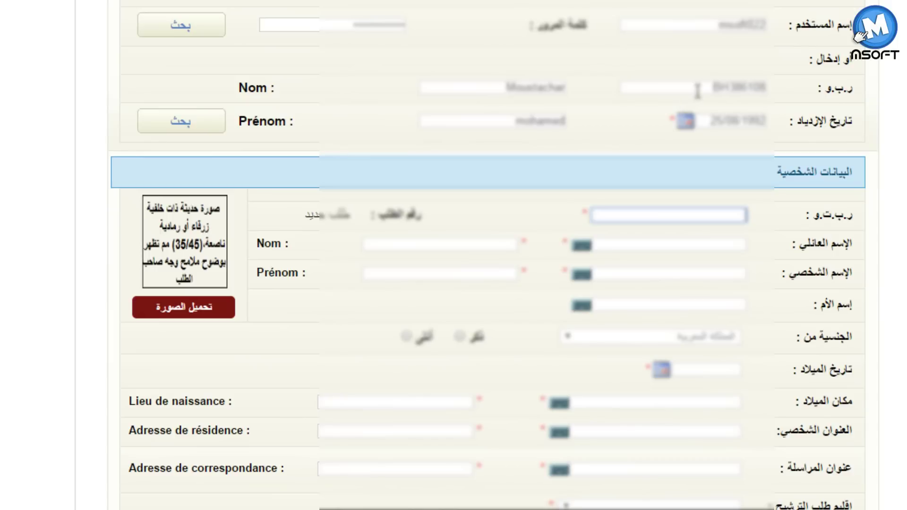
left_click_drag(708, 92, 796, 95)
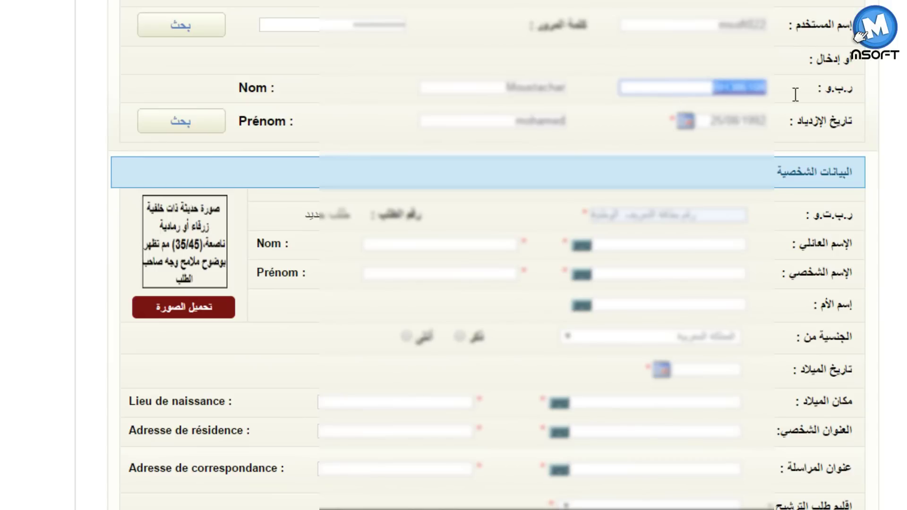
left_click(679, 214)
key("ctrl+v")
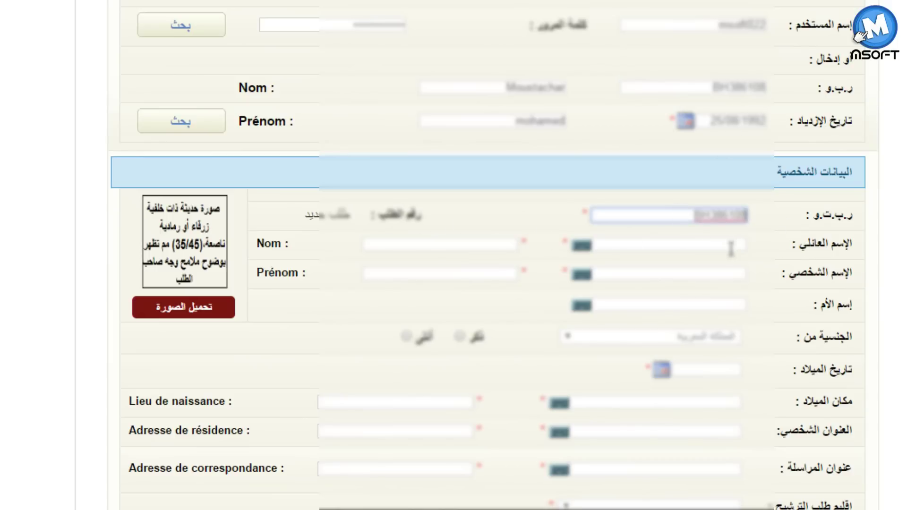
- Fill in the Arabic family, first and mother's names, keep the nationality, and mark the candidate male
left_click(682, 246)
left_click(701, 271)
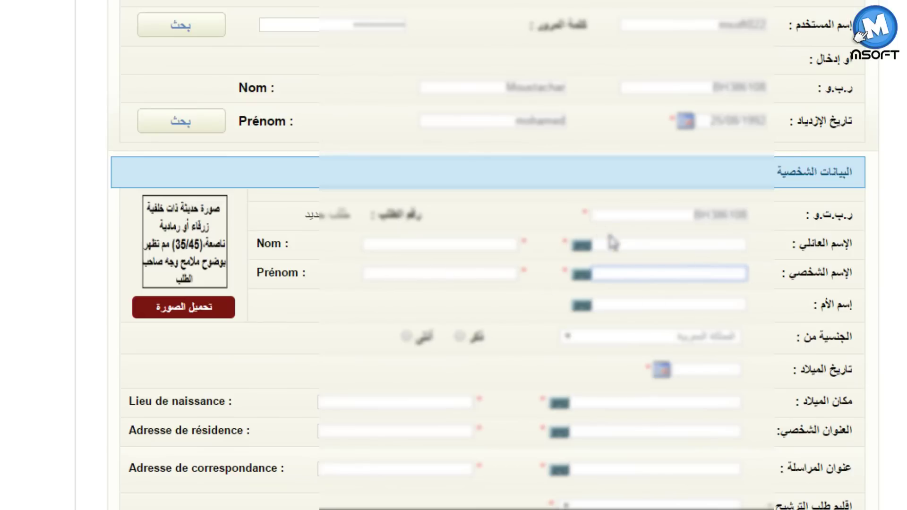
left_click(614, 245)
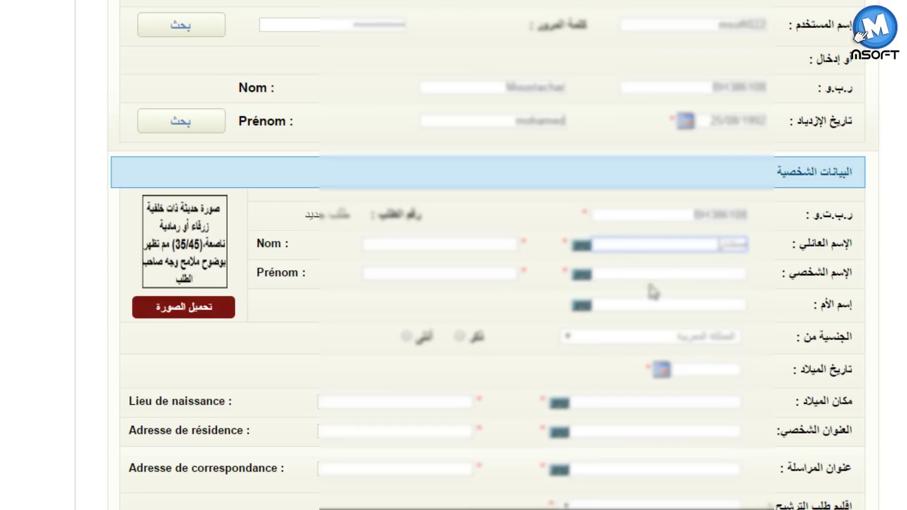
left_click(656, 271)
type("محمد")
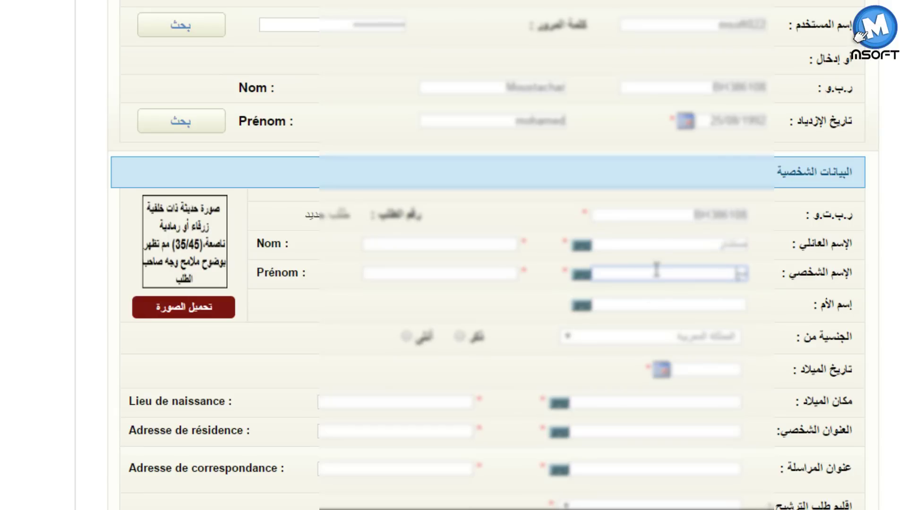
left_click(427, 243)
left_click(652, 305)
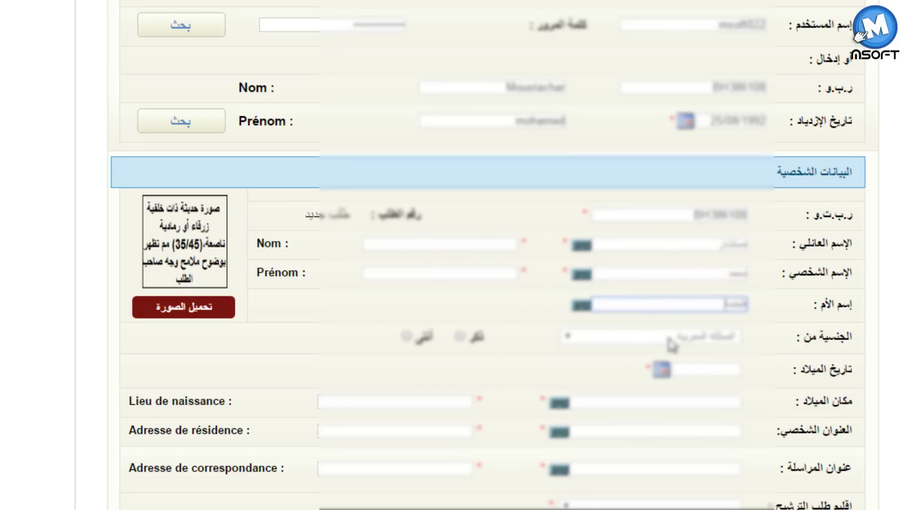
left_click(669, 337)
left_click(657, 333)
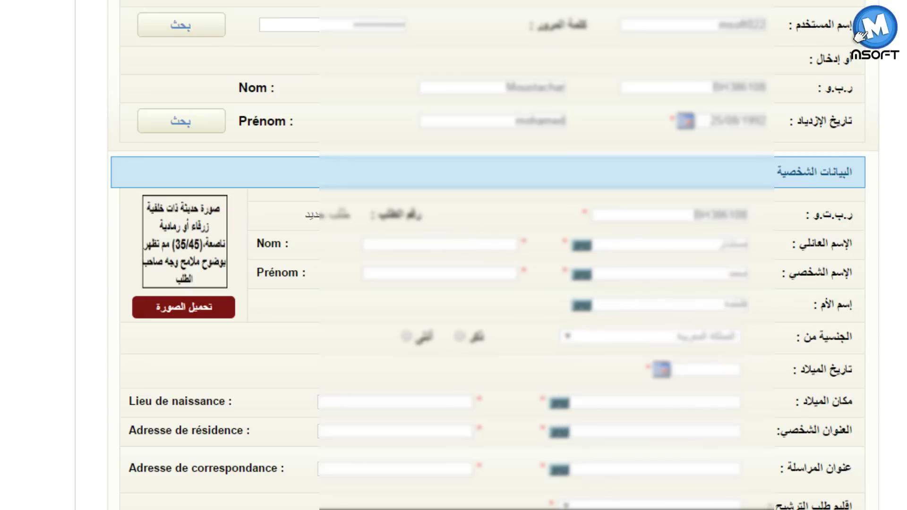
left_click(460, 337)
left_click(656, 370)
left_click(739, 387)
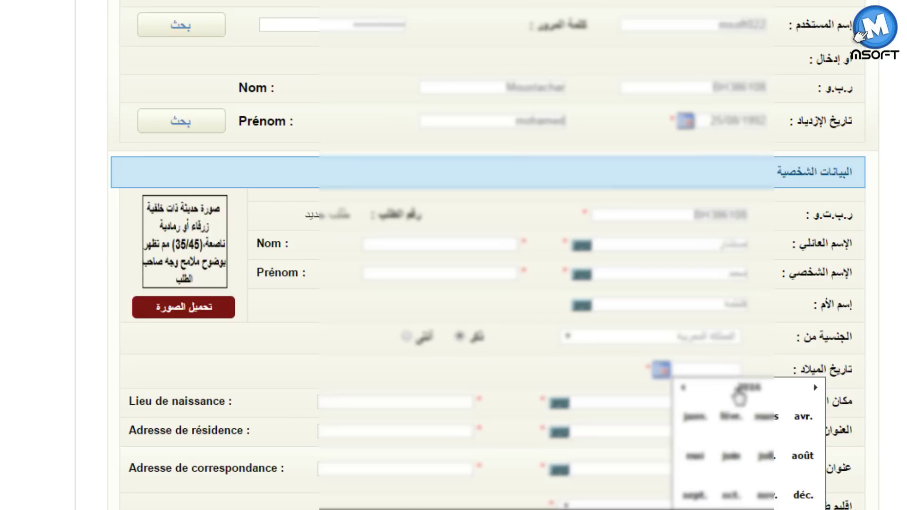
left_click(761, 388)
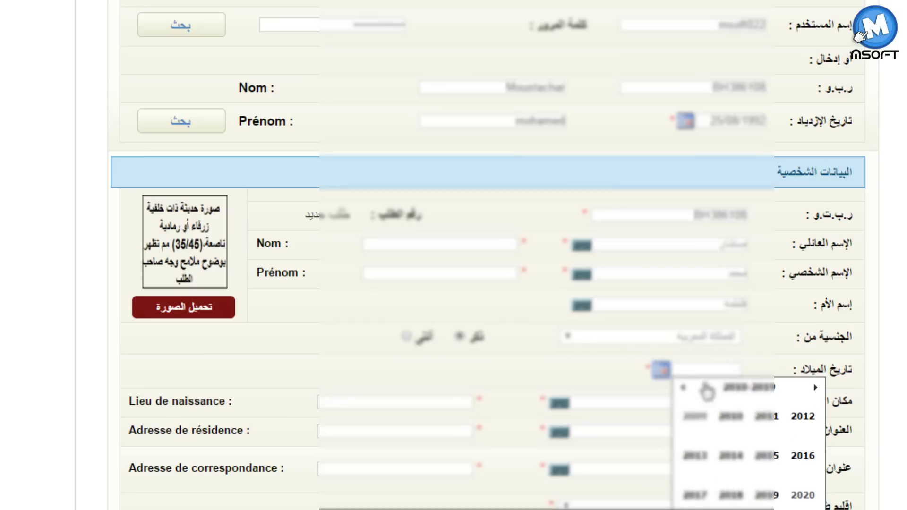
left_click(684, 388)
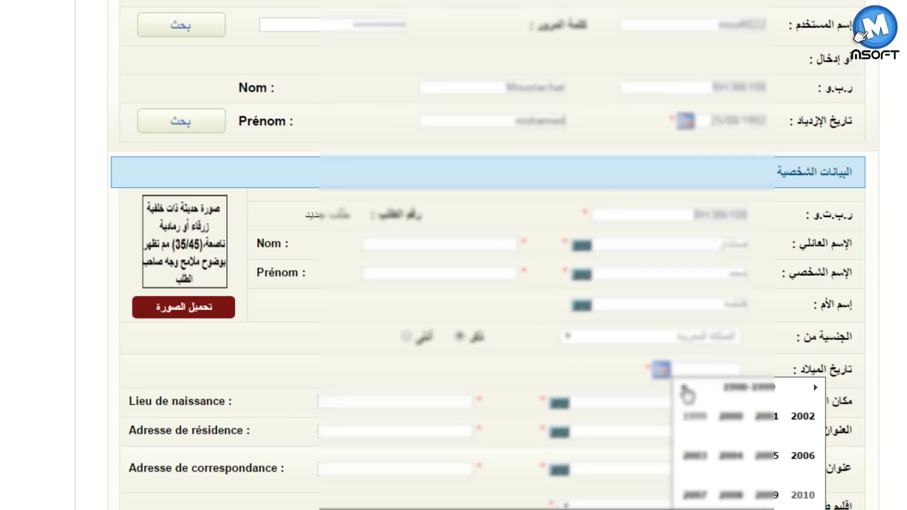
left_click(684, 388)
left_click(806, 420)
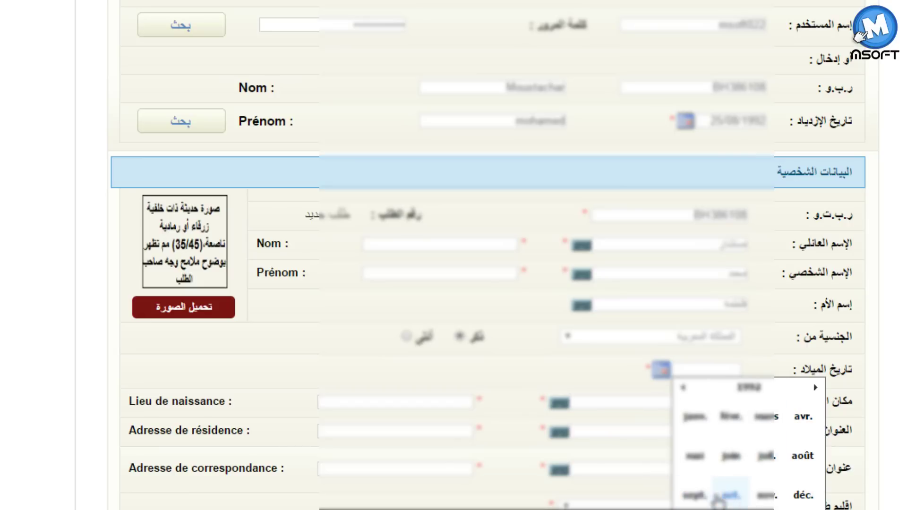
left_click(795, 472)
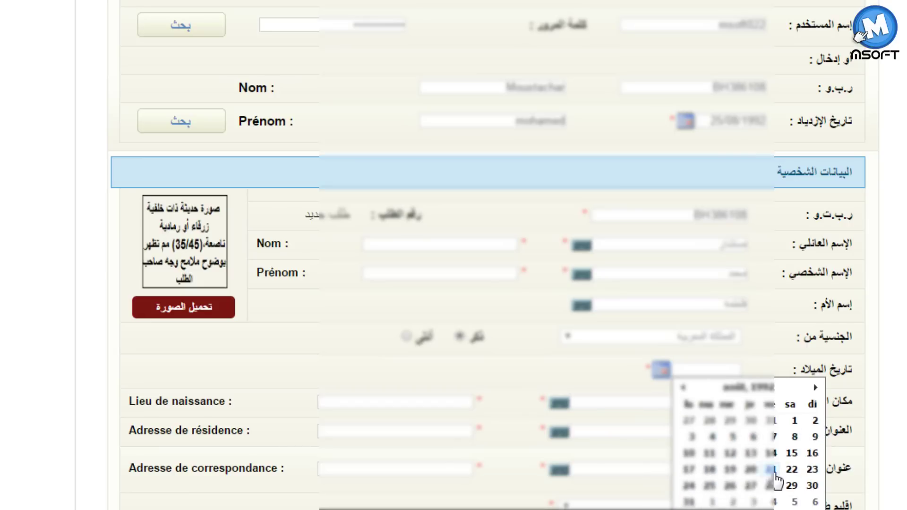
left_click(727, 494)
left_click(478, 244)
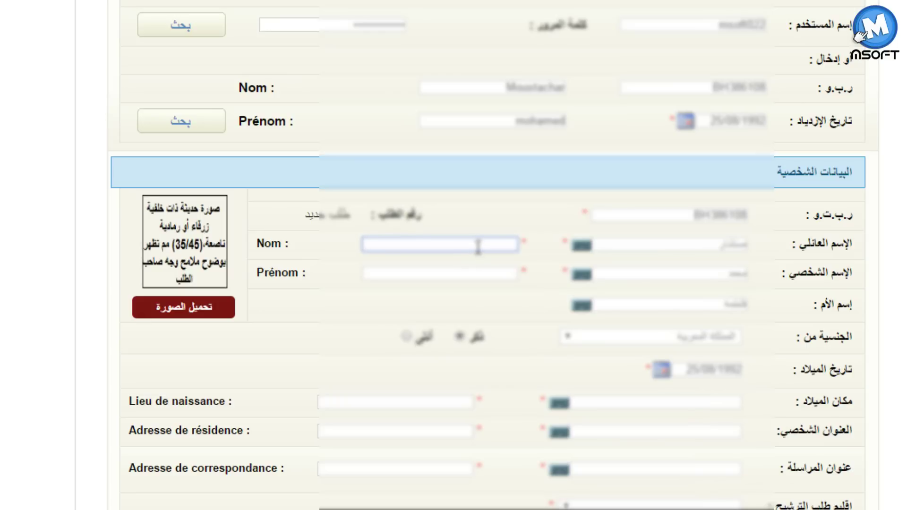
- Enter the candidate's family name and first name in French
key("Tab")
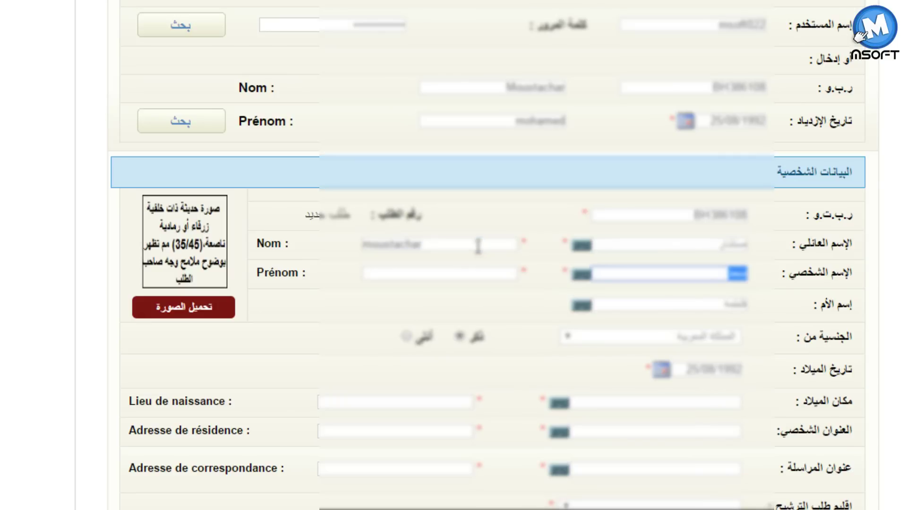
left_click(479, 278)
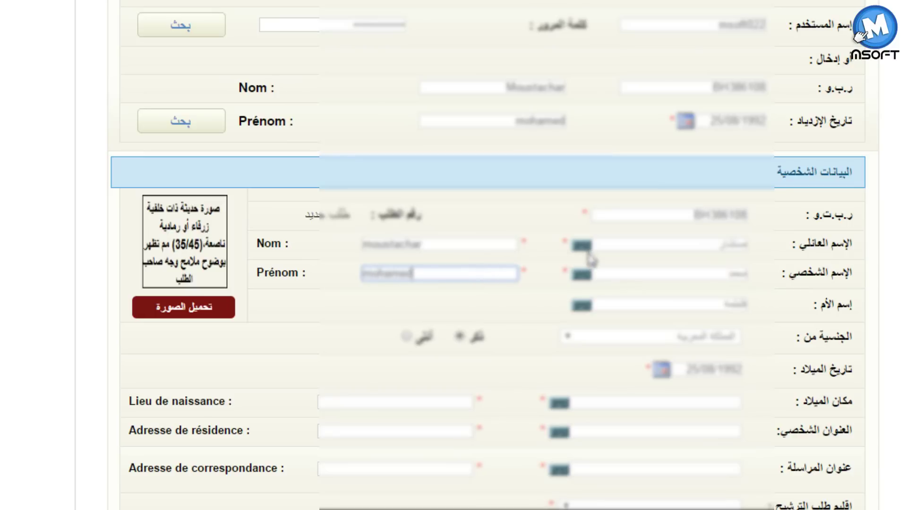
left_click(582, 245)
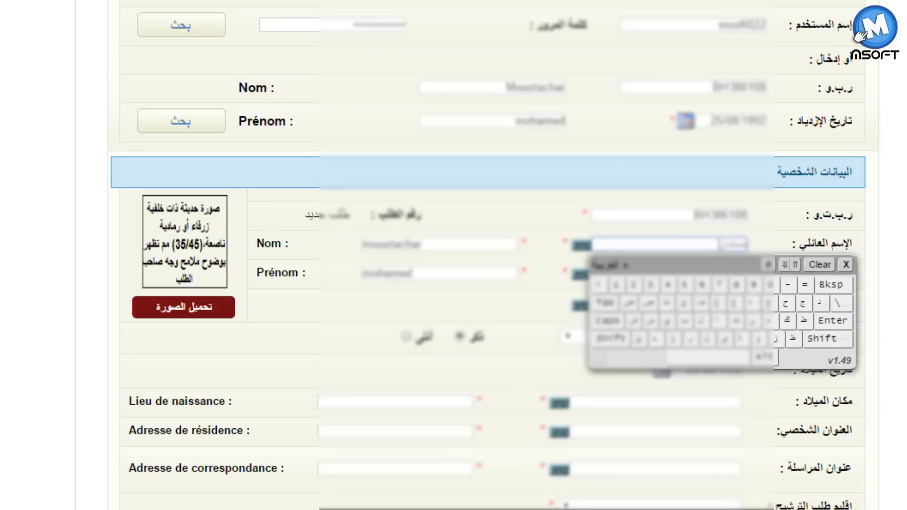
left_click(764, 428)
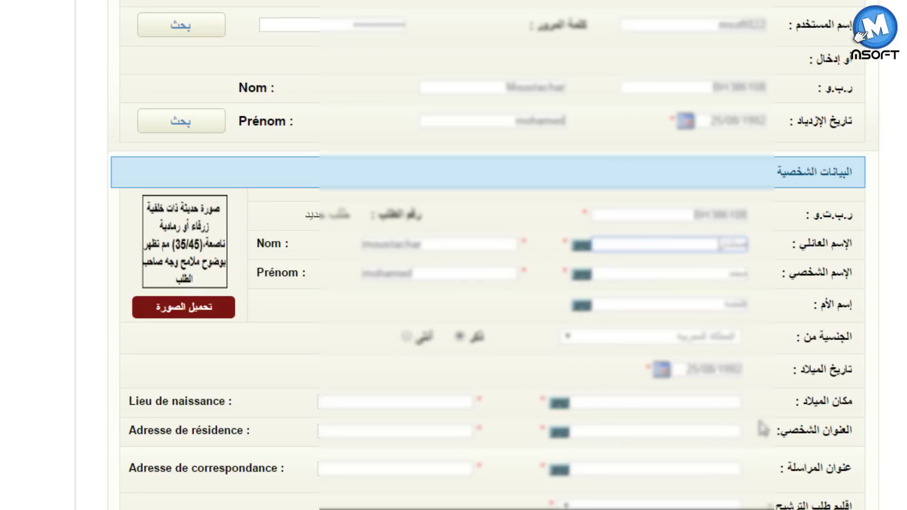
- Set the Arabic birth place to الرباط and enter the Arabic address, copied as correspondence address
left_click(620, 401)
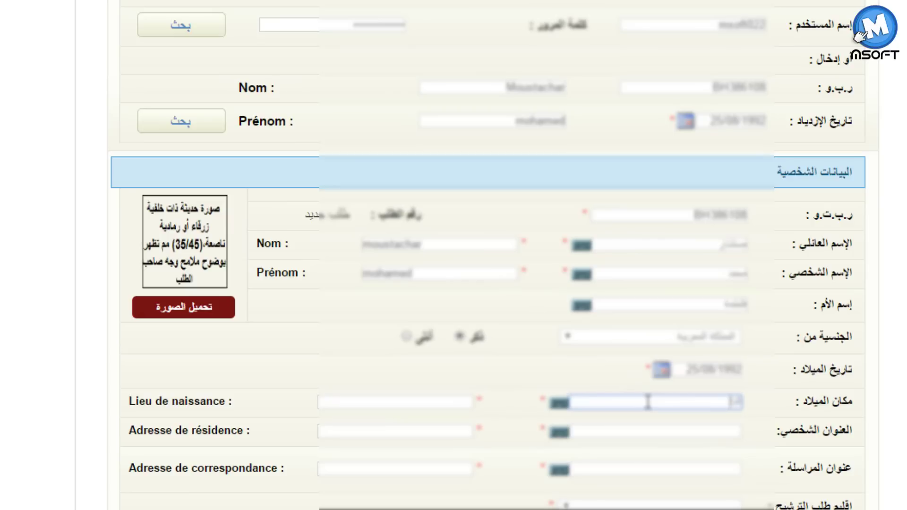
type("الرباط")
left_click(665, 434)
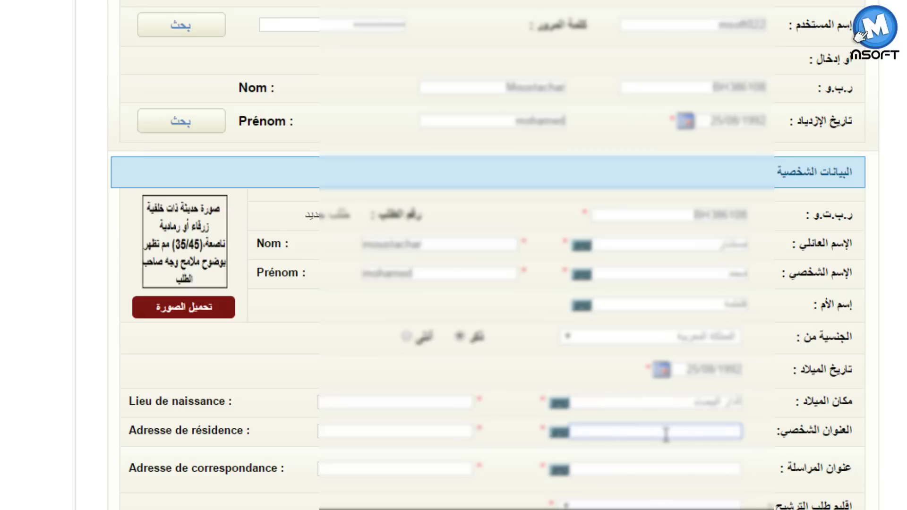
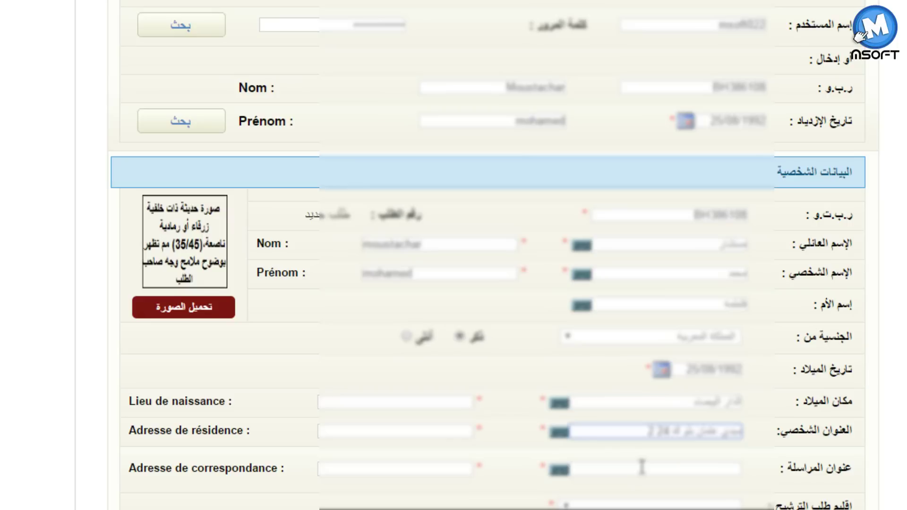
left_click_drag(646, 431, 751, 423)
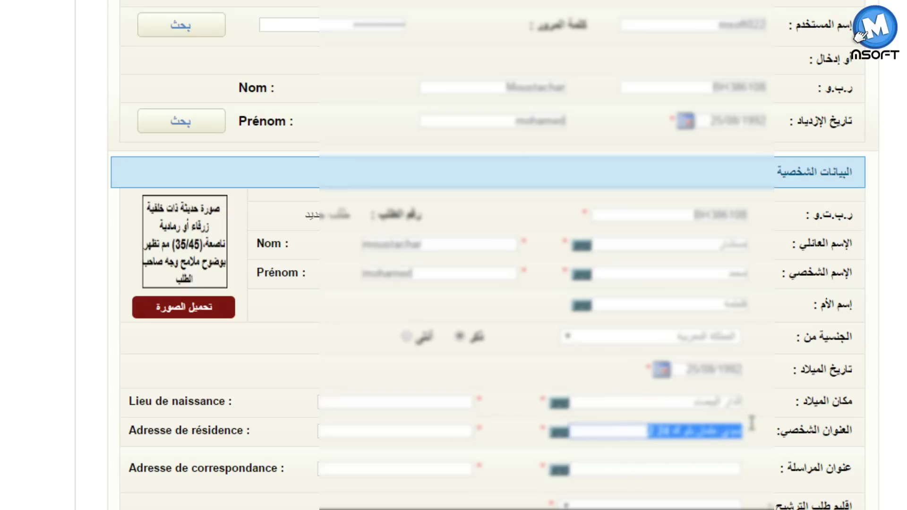
left_click(701, 469)
key("ctrl+v")
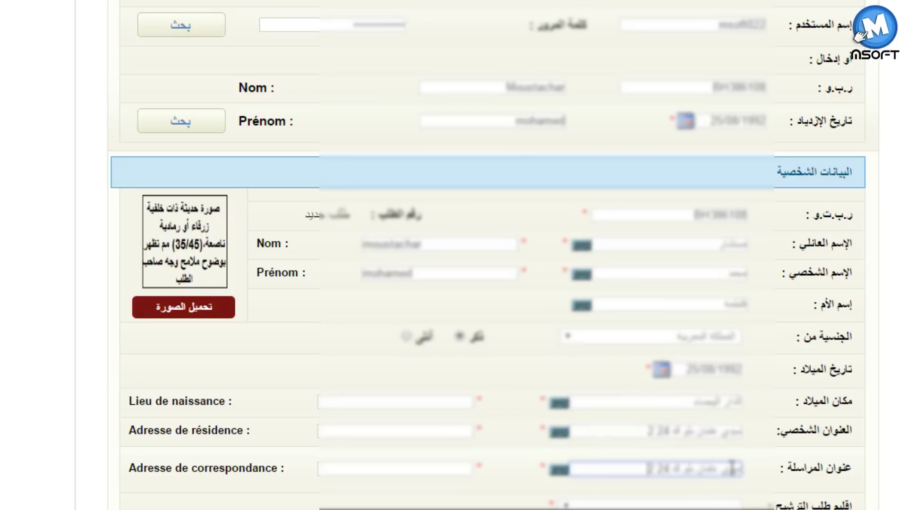
- Set the French birth place to casablanca and enter the French address, copied as correspondence address
left_click(432, 403)
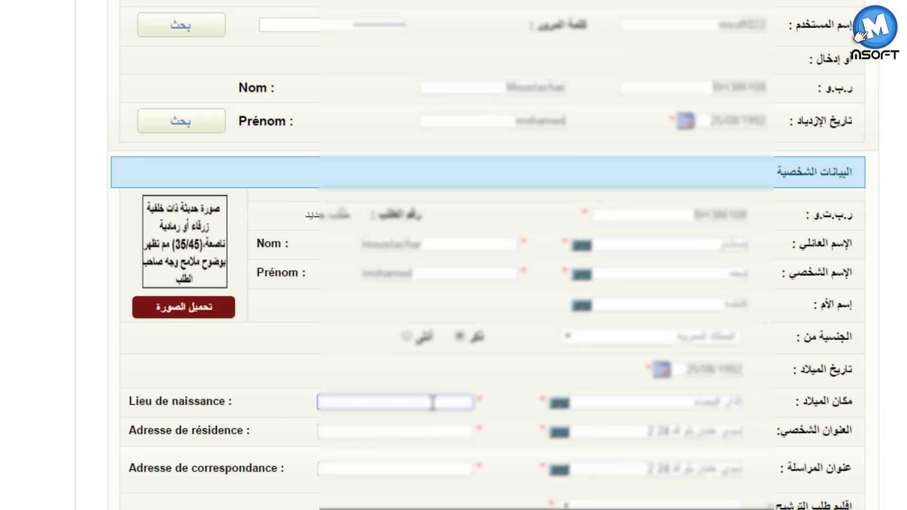
type("casablanca")
key("Tab")
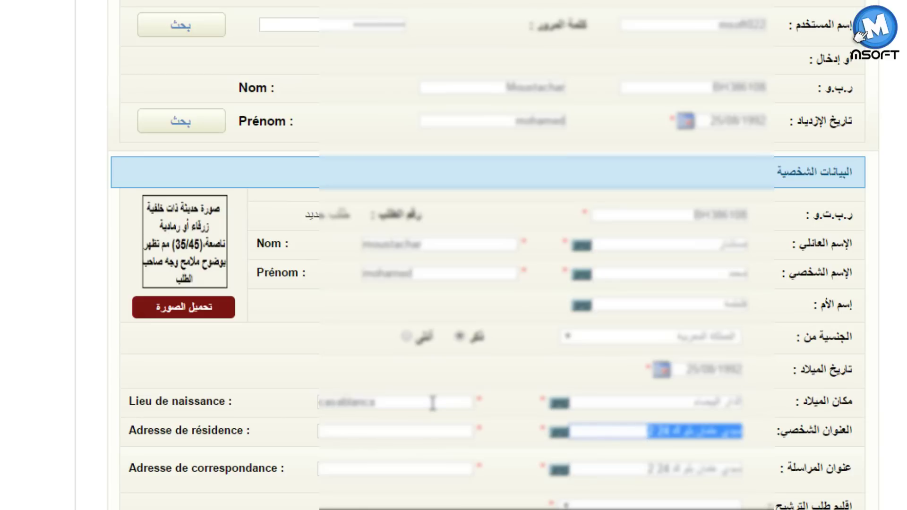
left_click(365, 428)
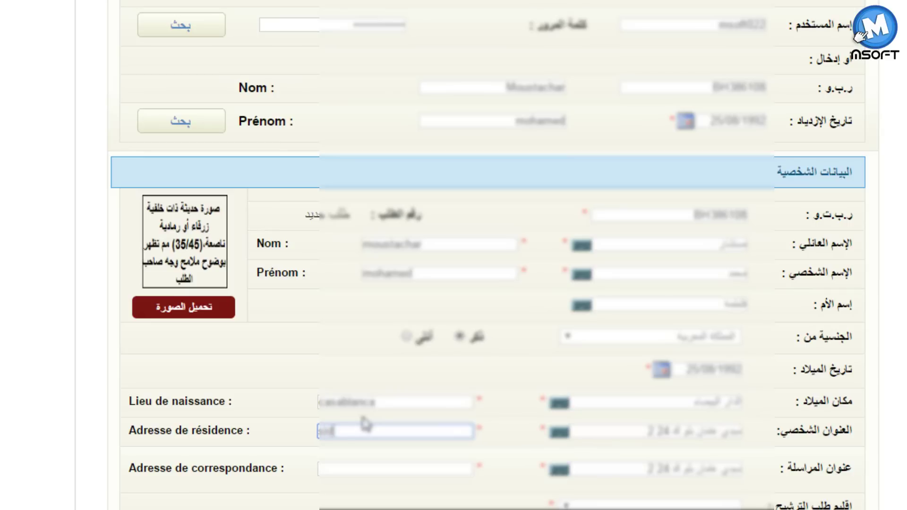
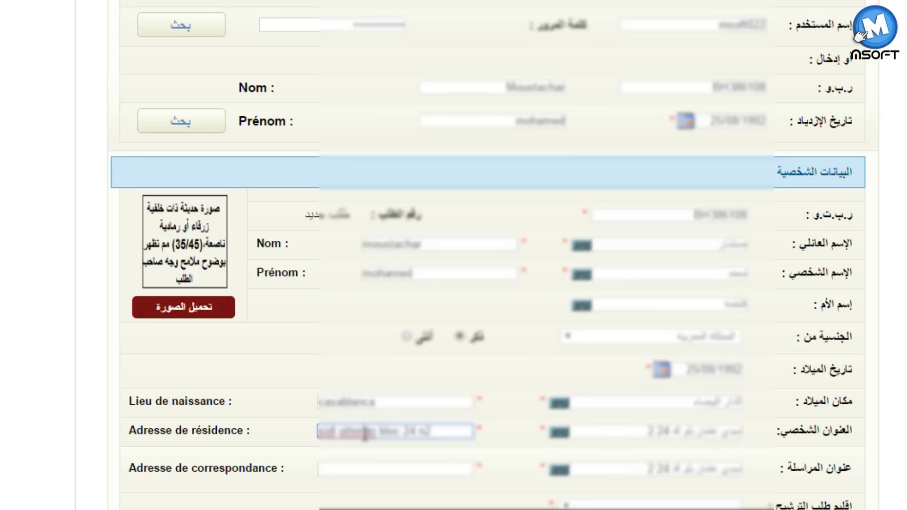
left_click(369, 469)
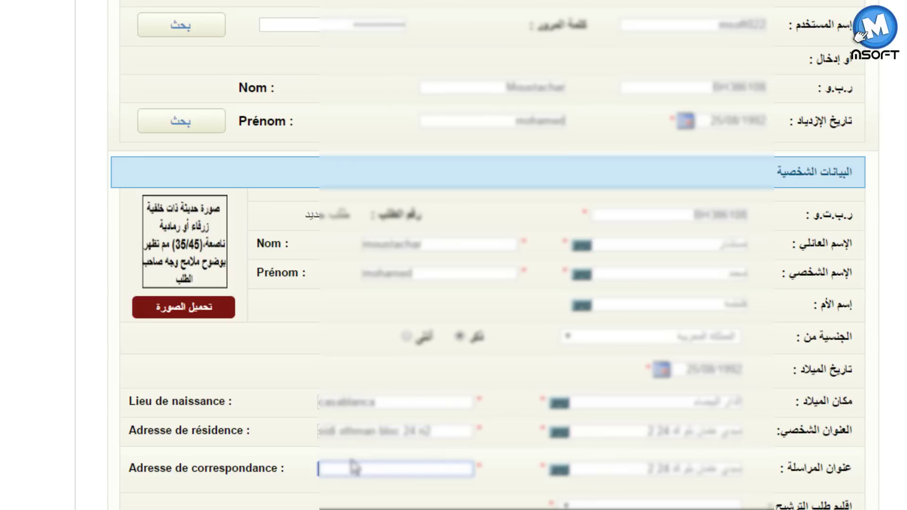
left_click_drag(432, 432, 290, 447)
key("ctrl+c")
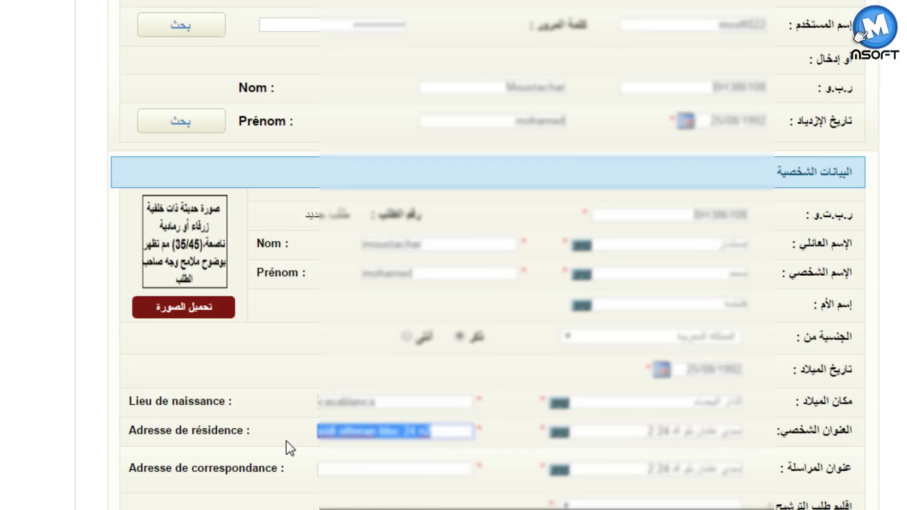
left_click(362, 467)
key("ctrl+v")
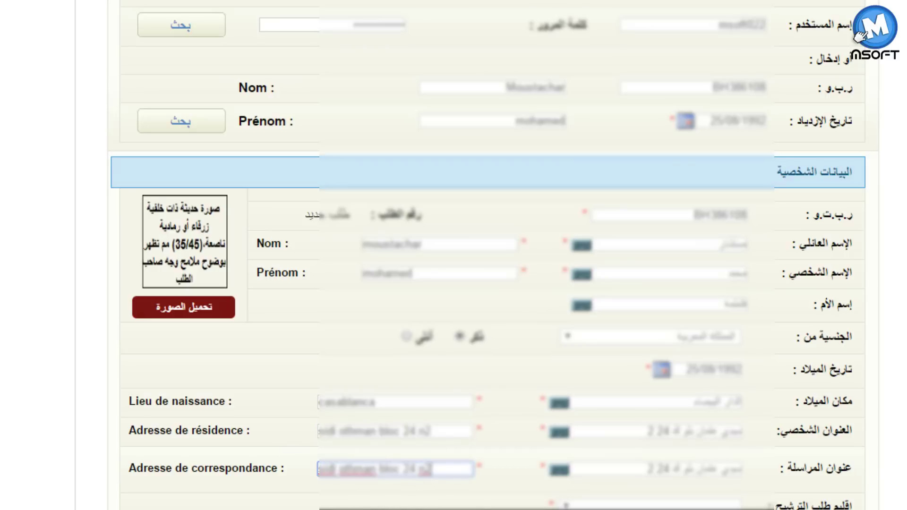
key("Tab")
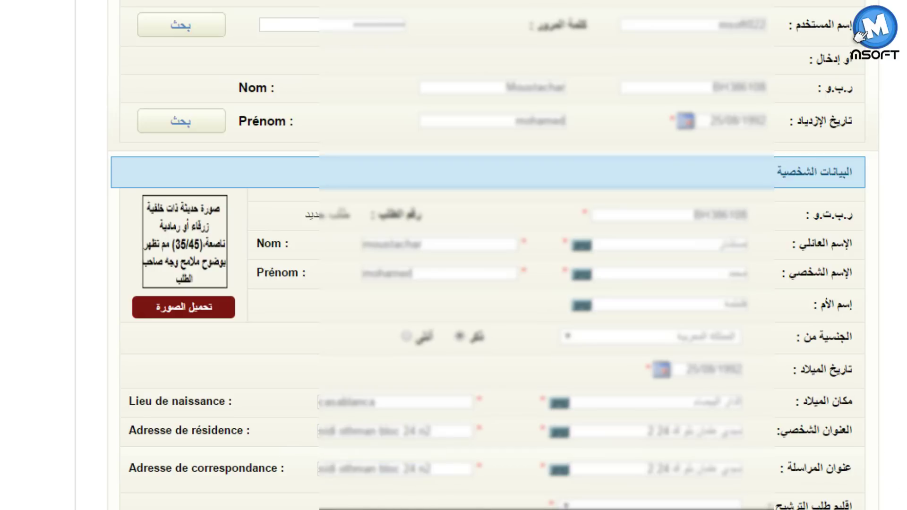
- Choose عمالة مقاطعات مولاي رشيد as the application province
scroll(750, 401, "down", 2)
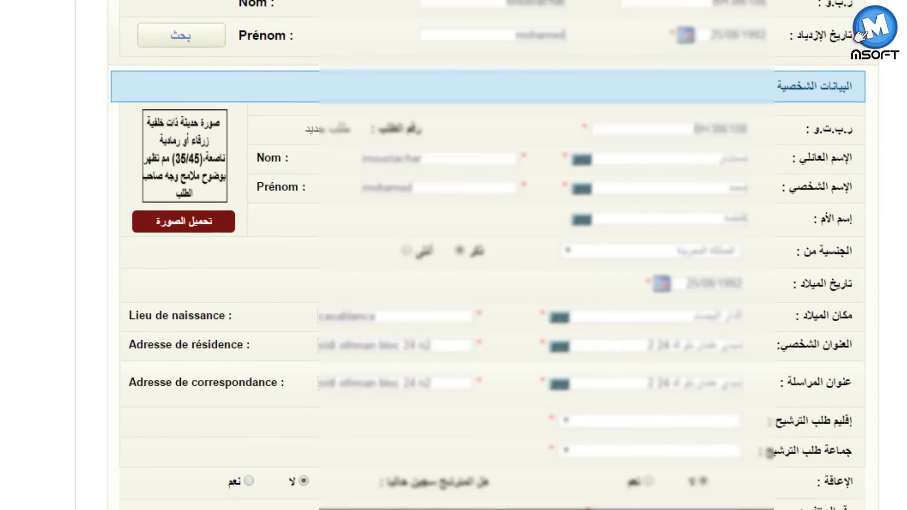
left_click(691, 423)
key("Down")
key("Down")
key("Down")
key("Down")
key("Down")
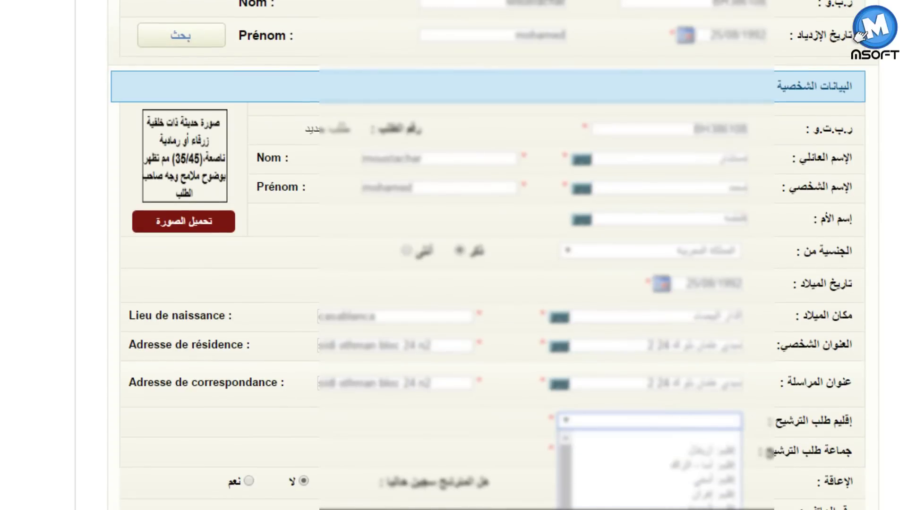
scroll(721, 504, "down", 2)
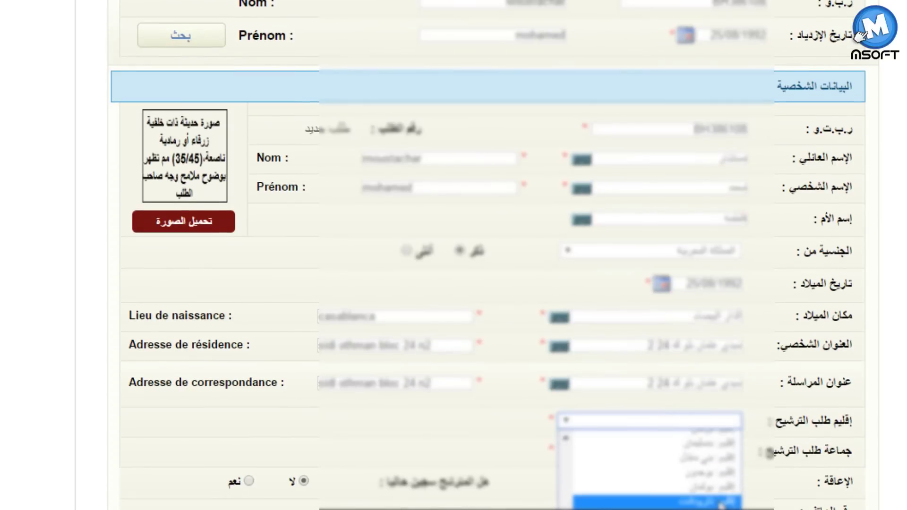
scroll(721, 504, "up", 3)
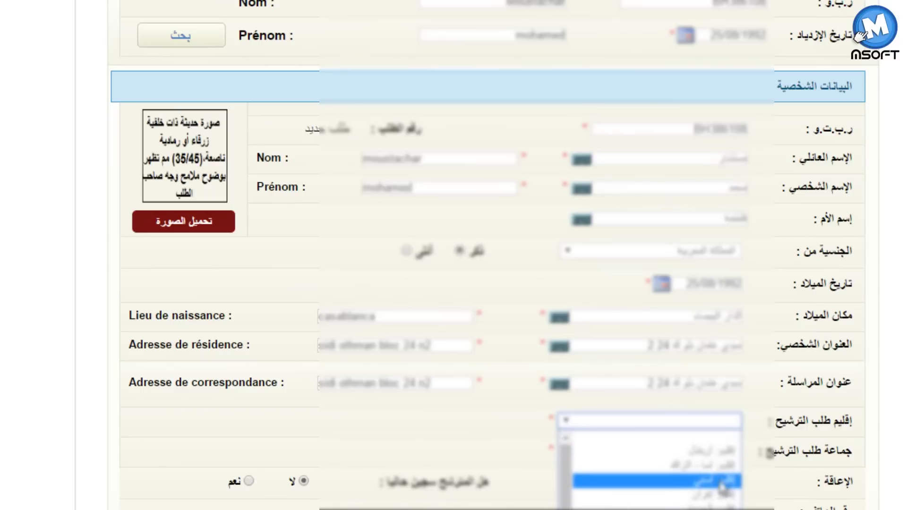
scroll(721, 496, "down", 3)
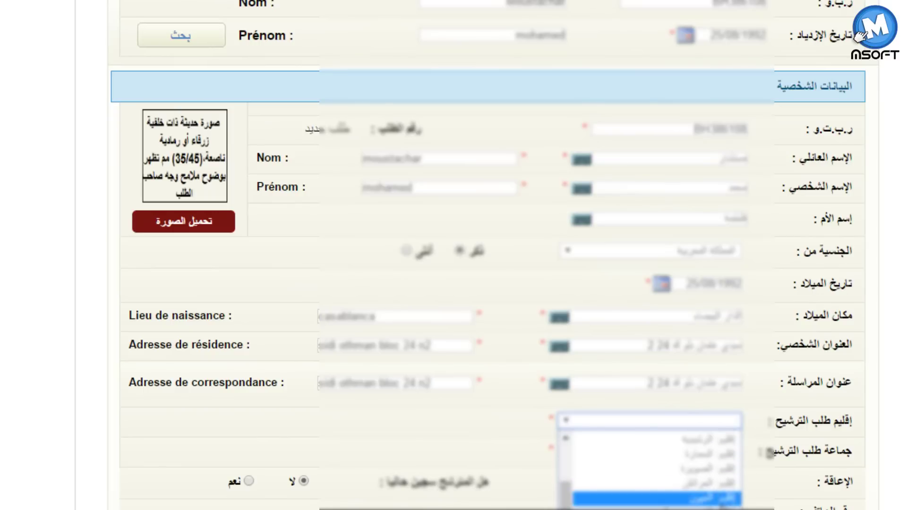
scroll(721, 500, "down", 4)
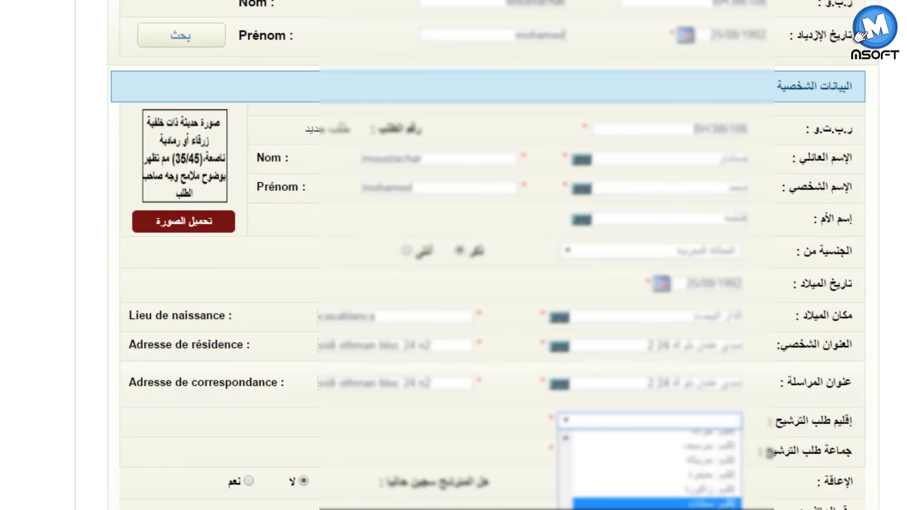
scroll(657, 468, "down", 5)
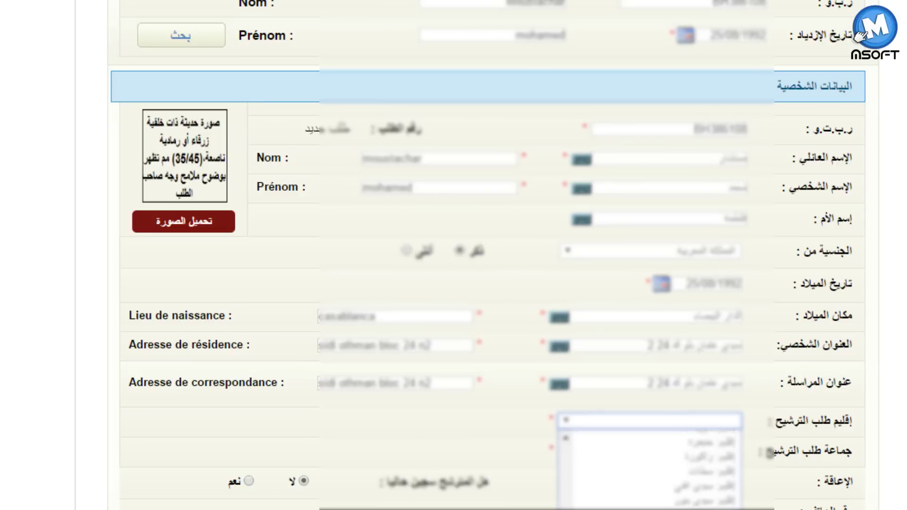
scroll(649, 467, "down", 5)
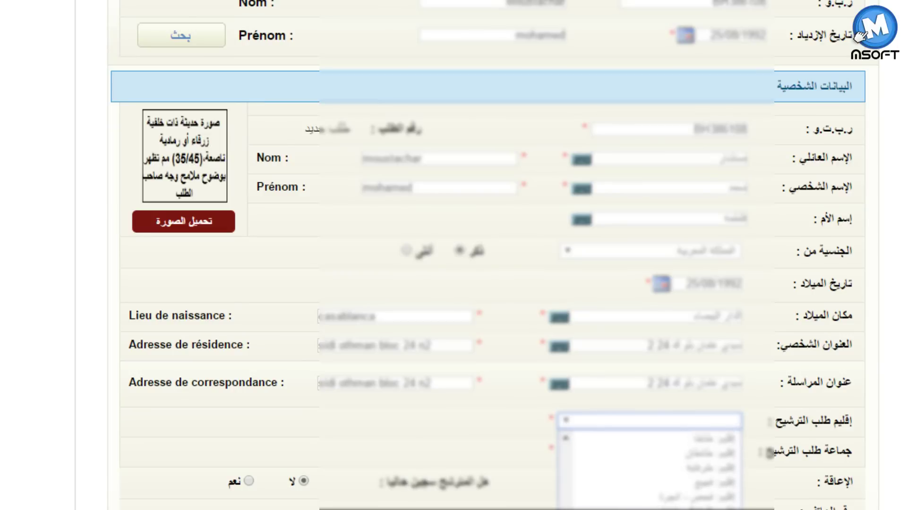
scroll(649, 468, "down", 1)
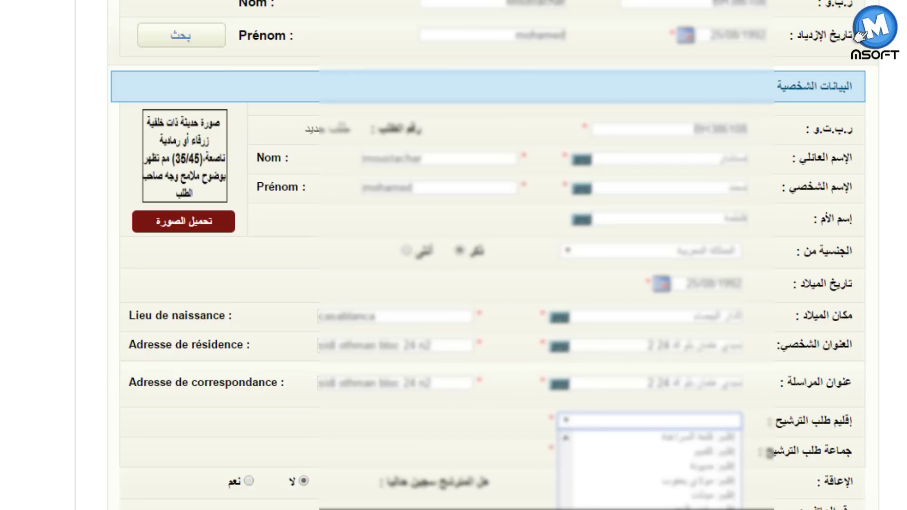
left_click(718, 457)
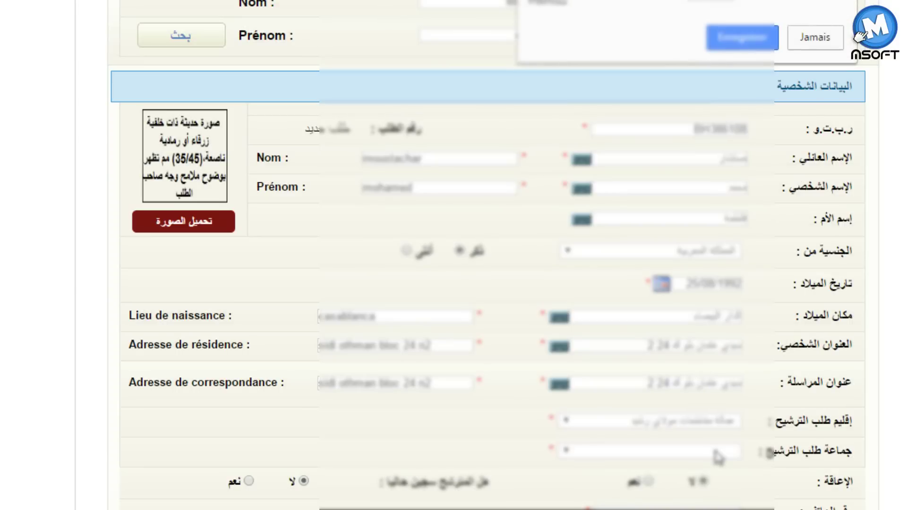
- Save the password in the browser and choose سيدي عثمان as the application commune
left_click(749, 45)
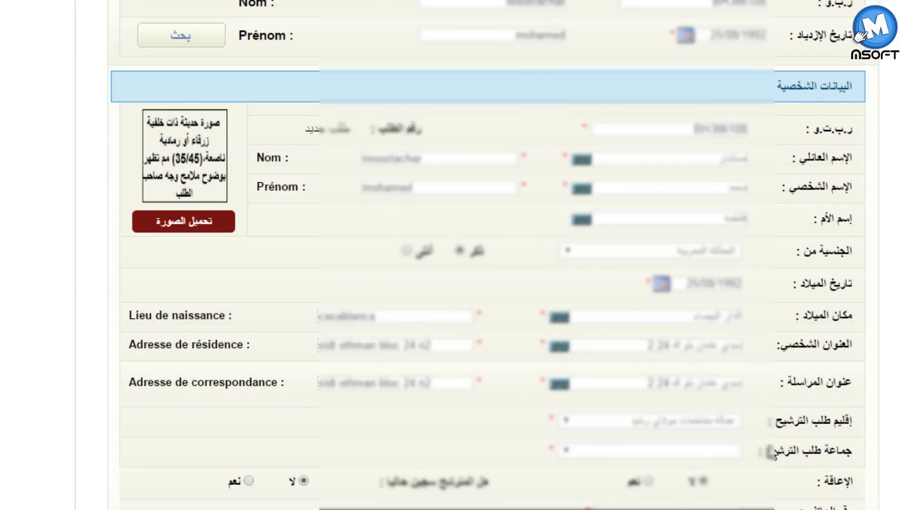
left_click(732, 452)
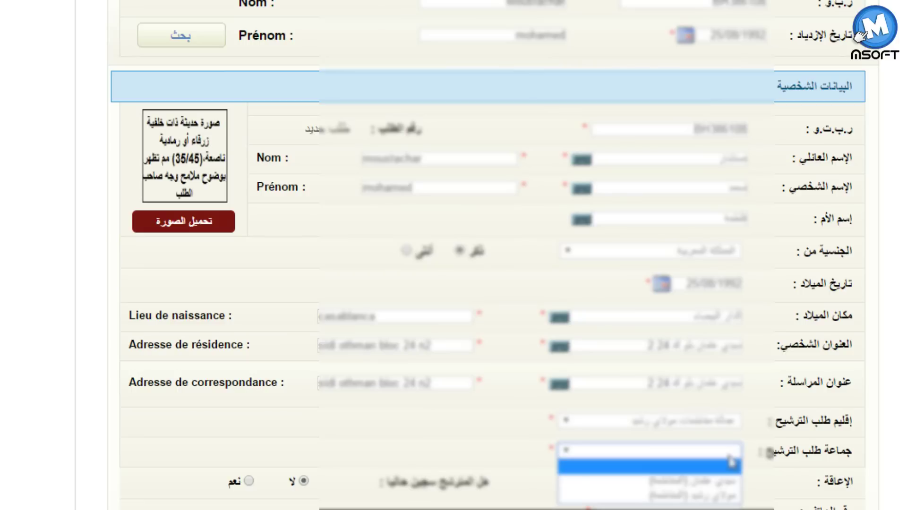
left_click(728, 484)
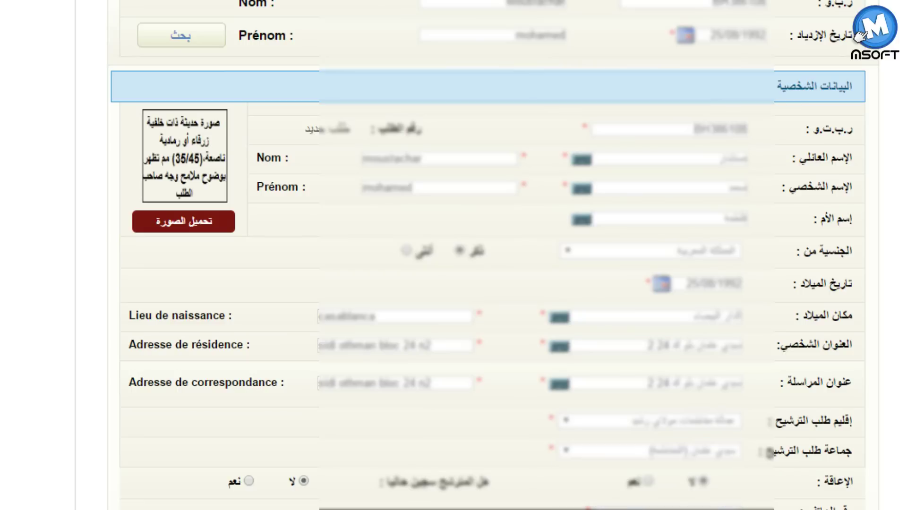
- Enter the candidate's phone number and e-mail address, then fill in the e-mail confirmation
scroll(864, 437, "down", 2)
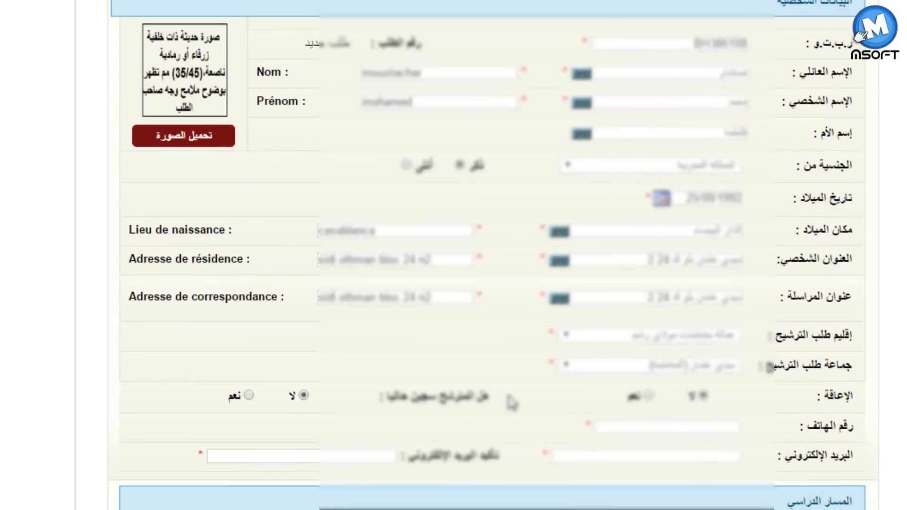
left_click(731, 428)
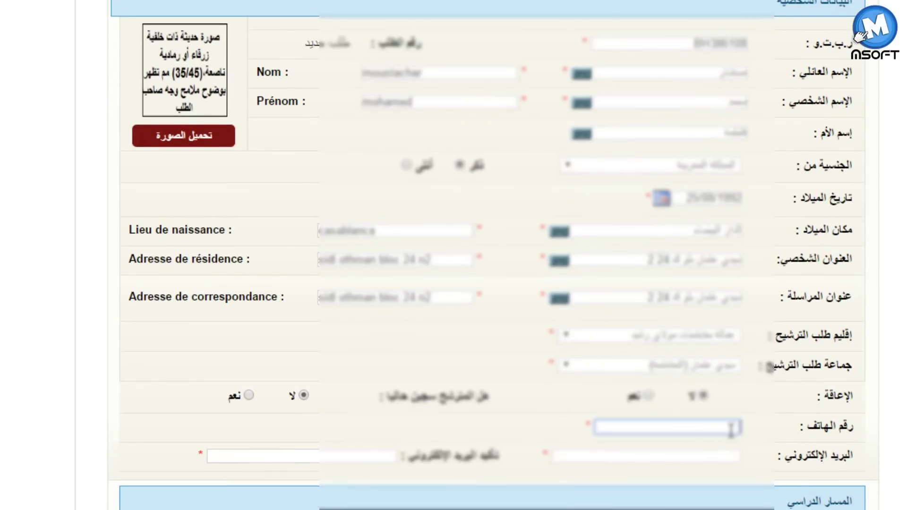
type("06748215")
left_click(701, 457)
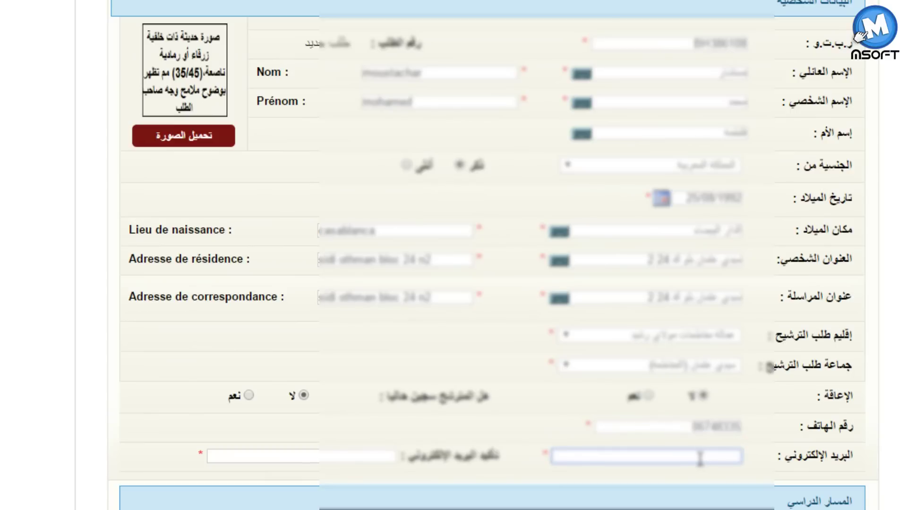
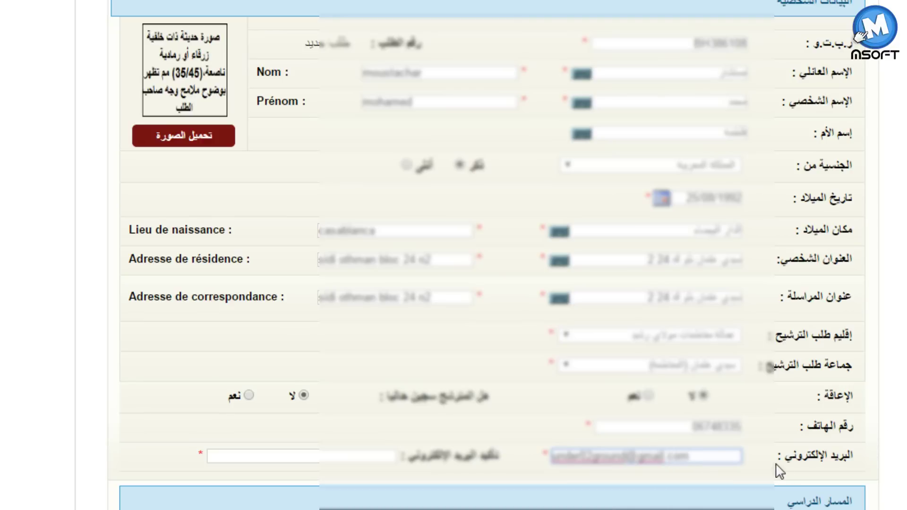
left_click_drag(720, 459, 532, 455)
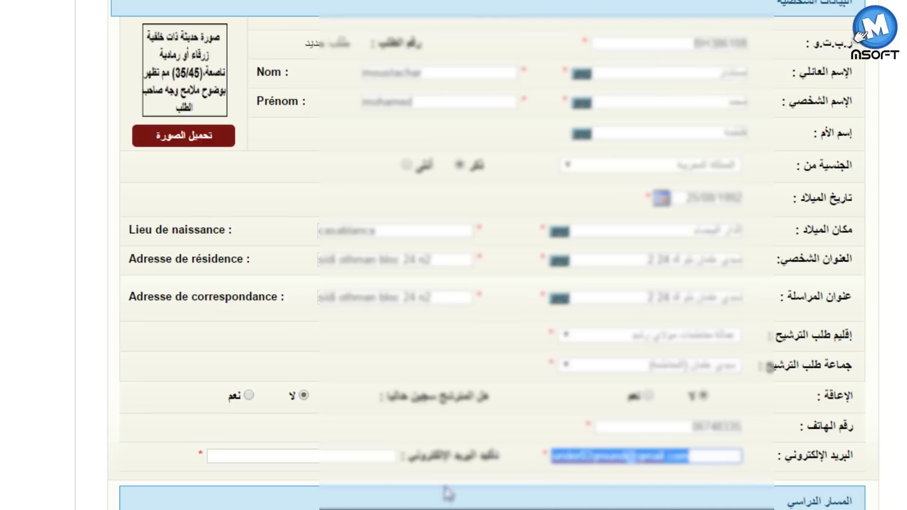
left_click(360, 454)
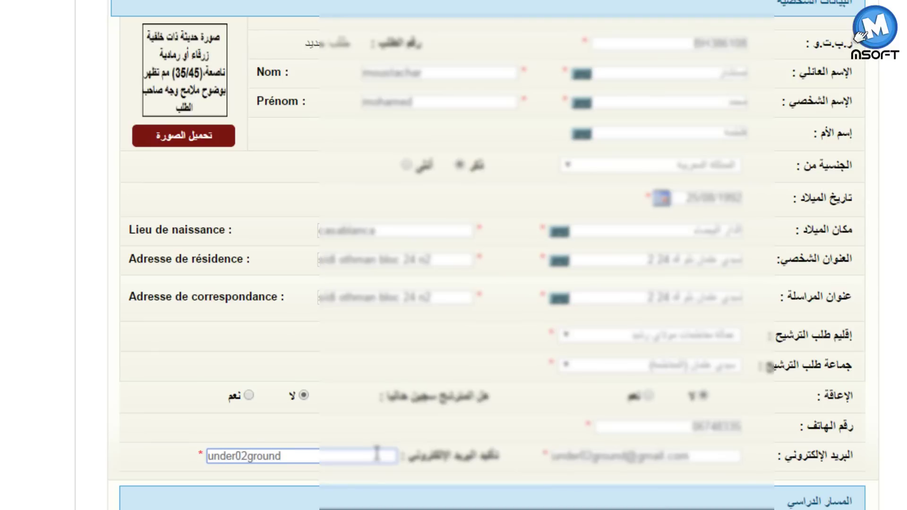
type("@gmail")
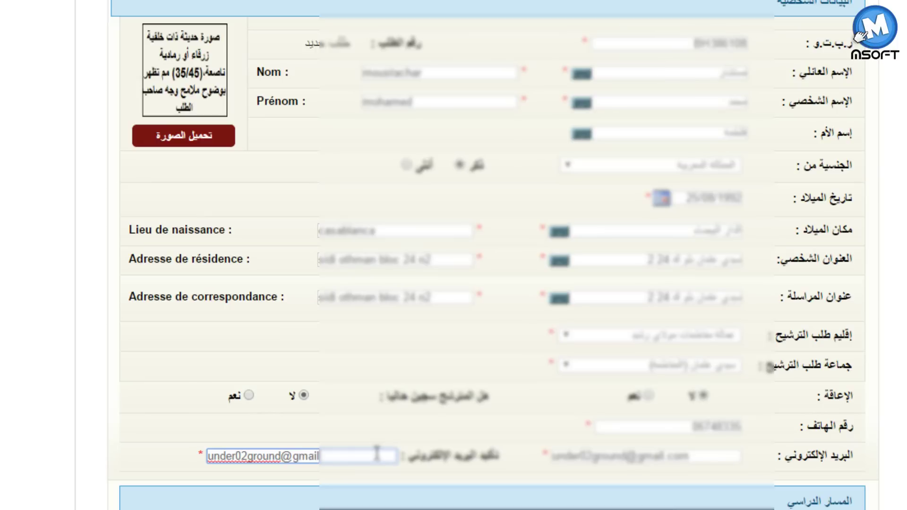
type(".com")
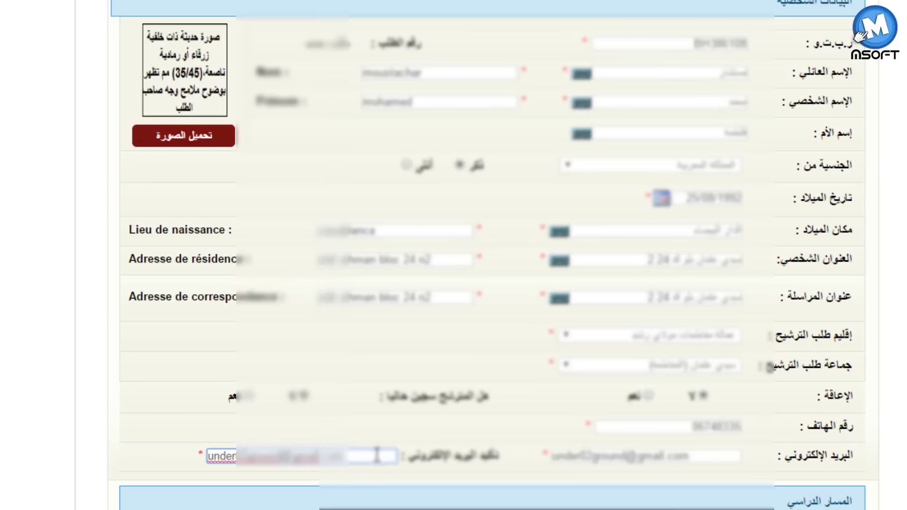
- Set the candidate status to public employee (موظف عمومي)
key("Tab")
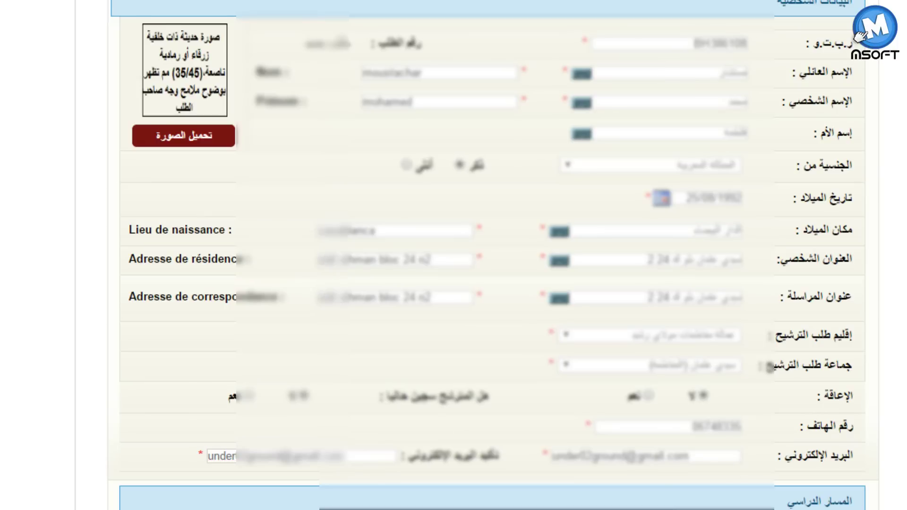
scroll(453, 255, "down", 5)
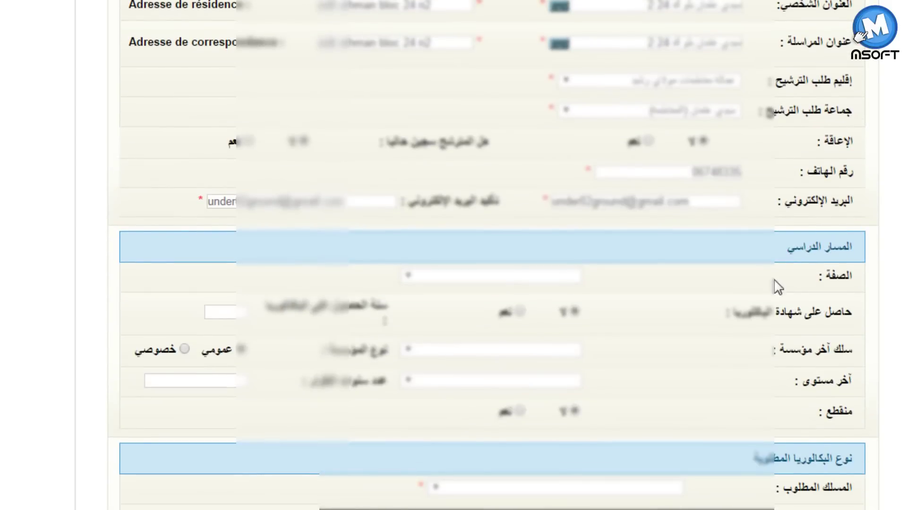
left_click(457, 278)
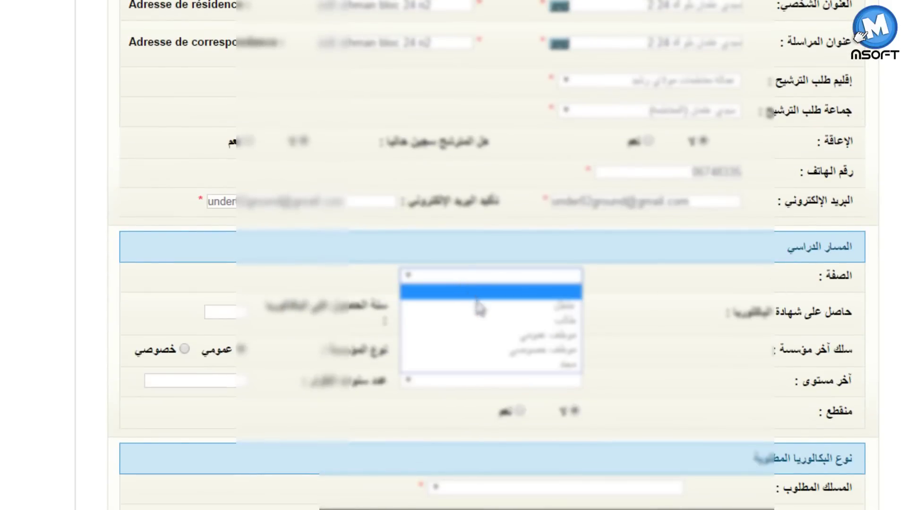
left_click(573, 350)
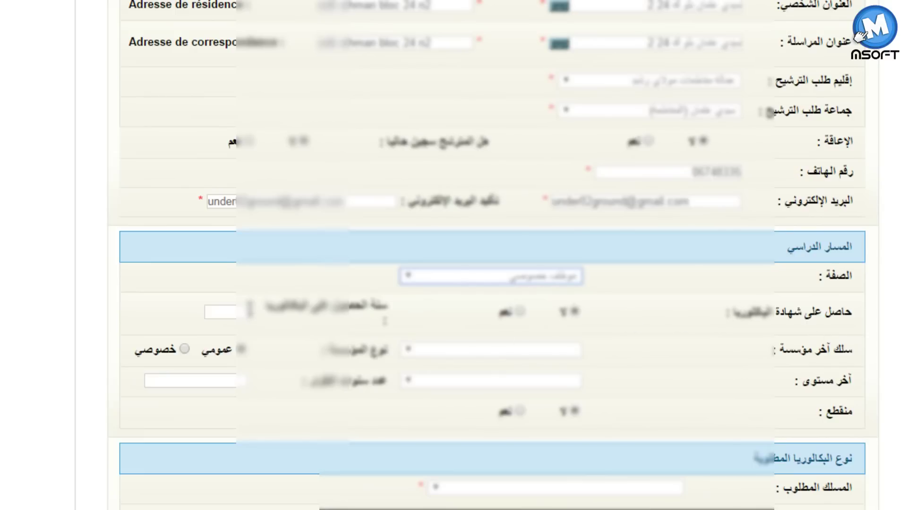
left_click(895, 373)
scroll(673, 357, "up", 2)
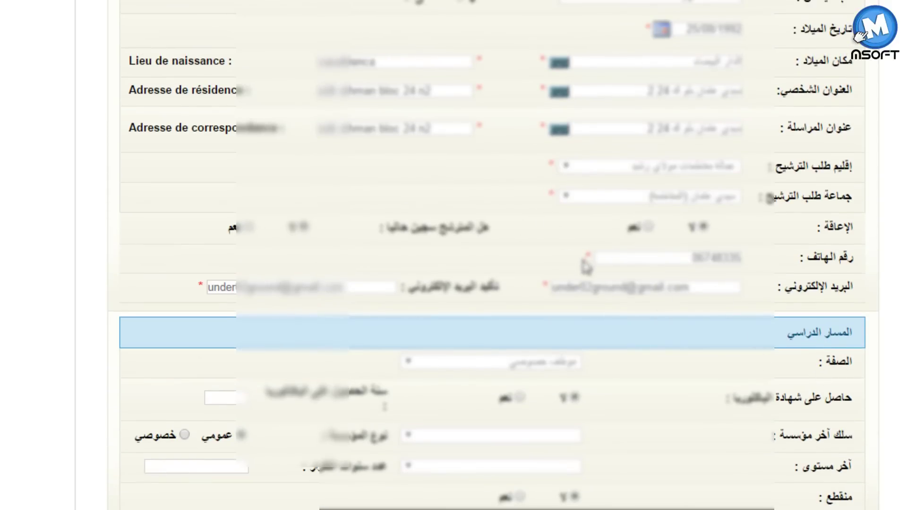
scroll(881, 359, "down", 2)
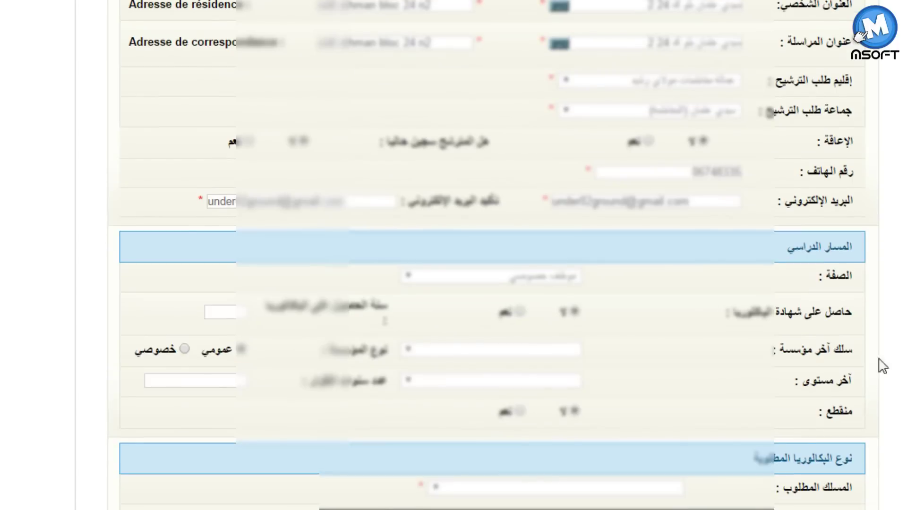
- Pick the second institution type, second-year Bac physical sciences as last level, and mark studies interrupted
left_click(489, 354)
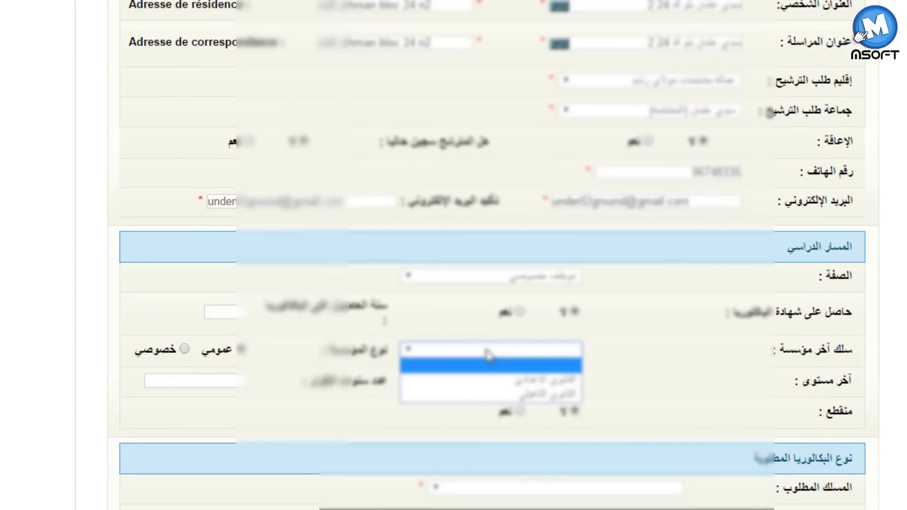
left_click(531, 396)
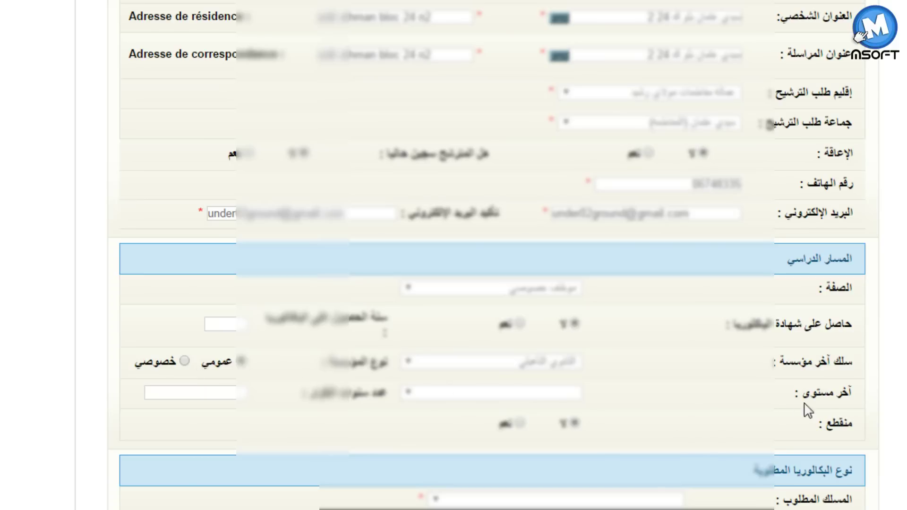
left_click(529, 396)
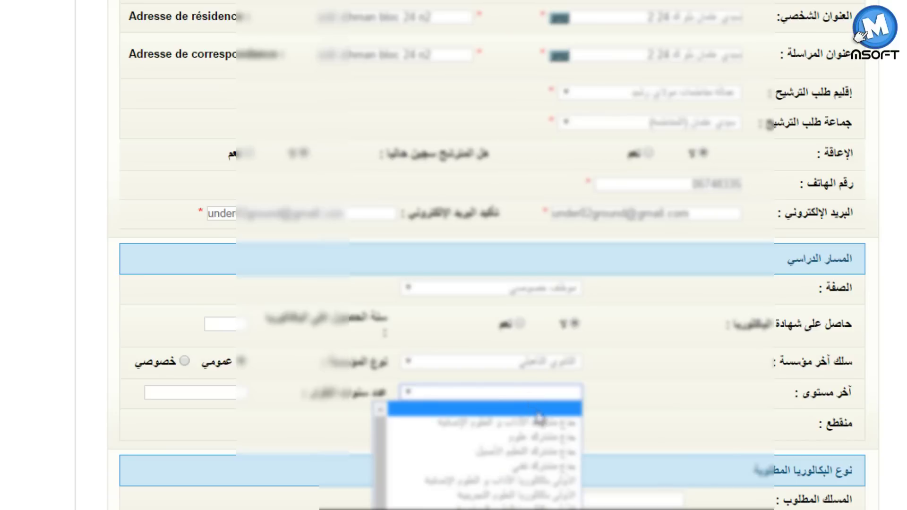
scroll(519, 496, "down", 3)
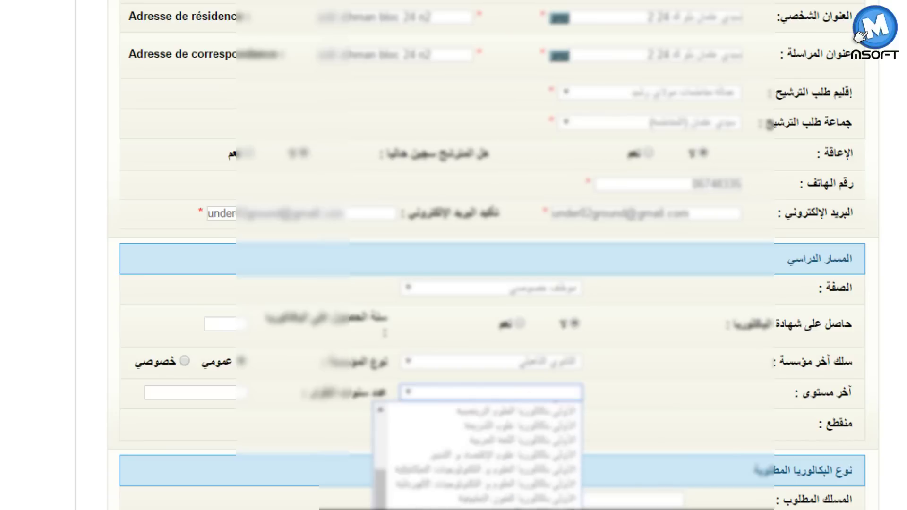
scroll(477, 454, "up", 3)
scroll(477, 453, "down", 3)
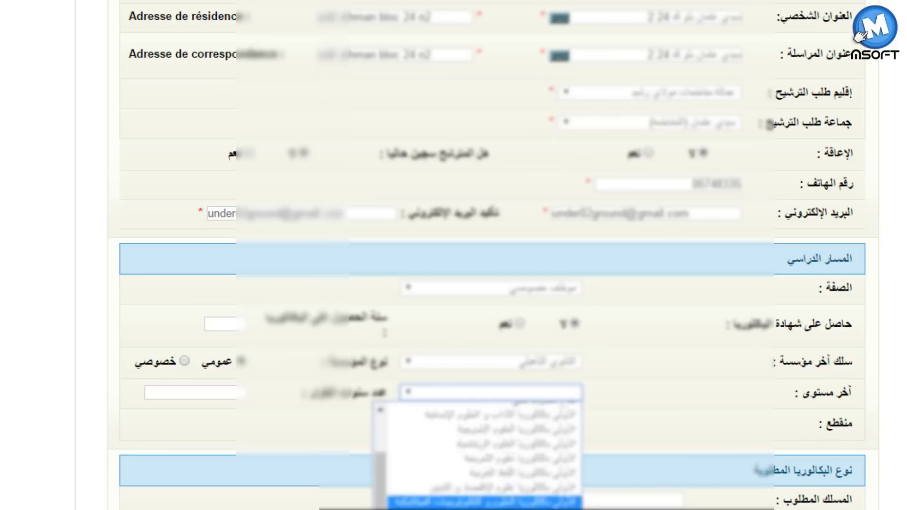
left_click(510, 481)
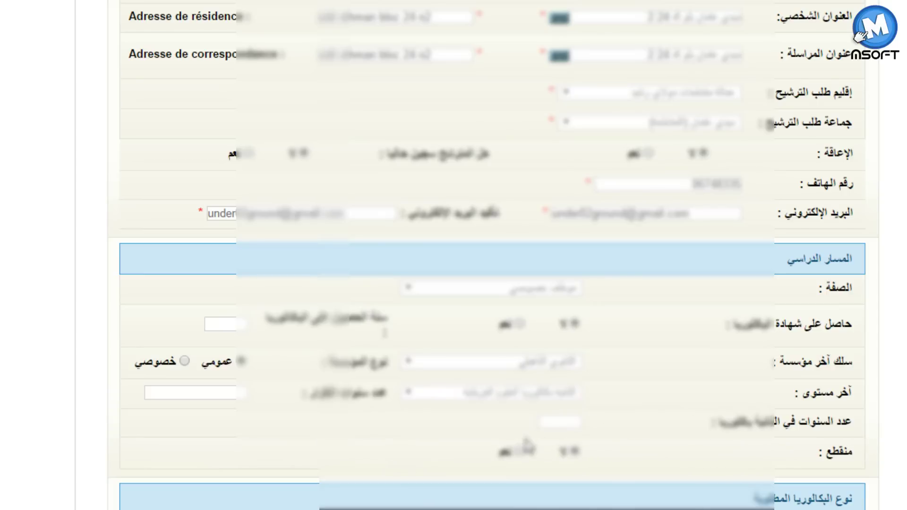
left_click(578, 419)
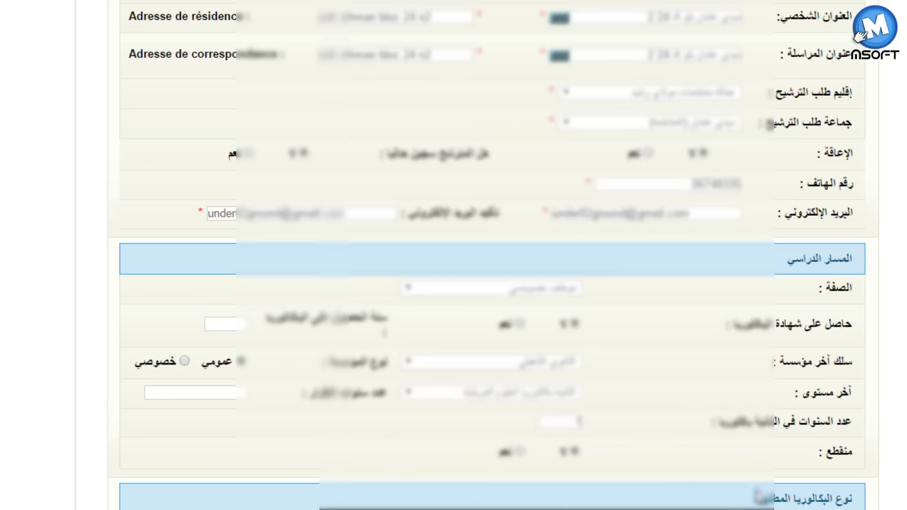
left_click(519, 452)
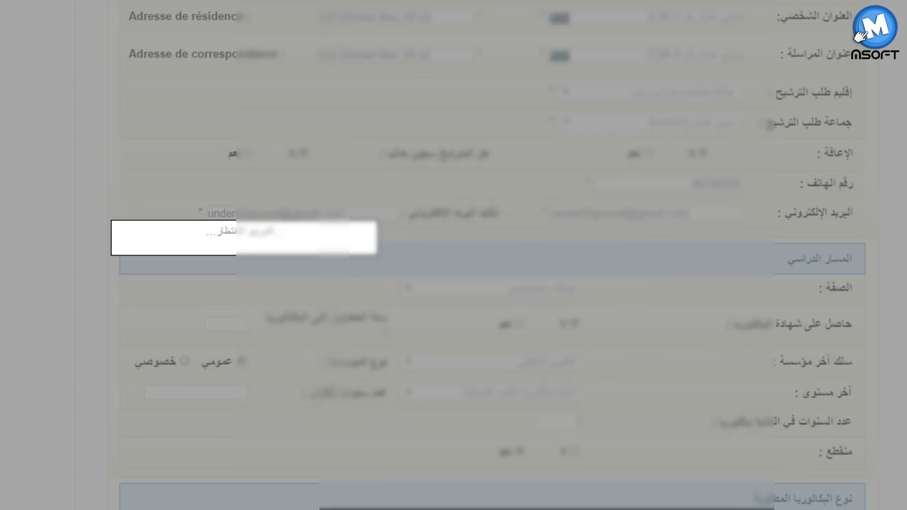
- Choose the requested baccalaureate track from the المسلك المطلوب list
scroll(845, 461, "down", 1)
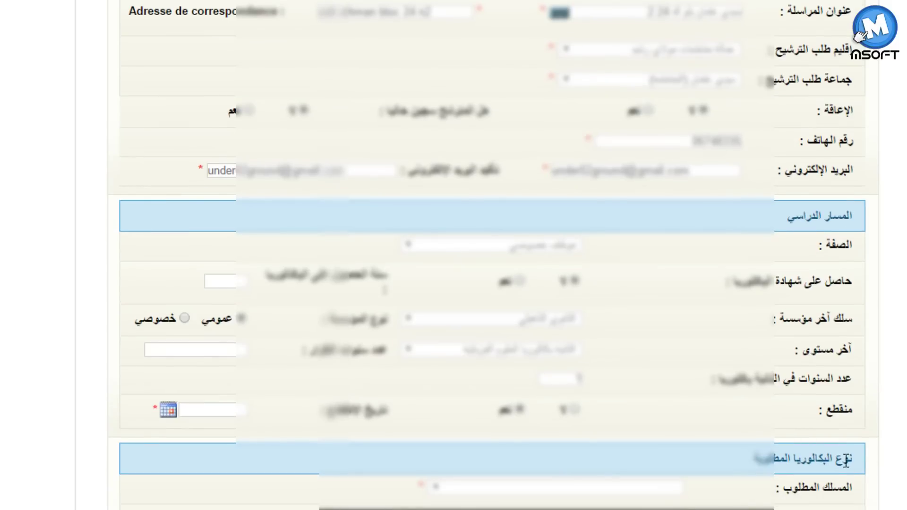
left_click(588, 486)
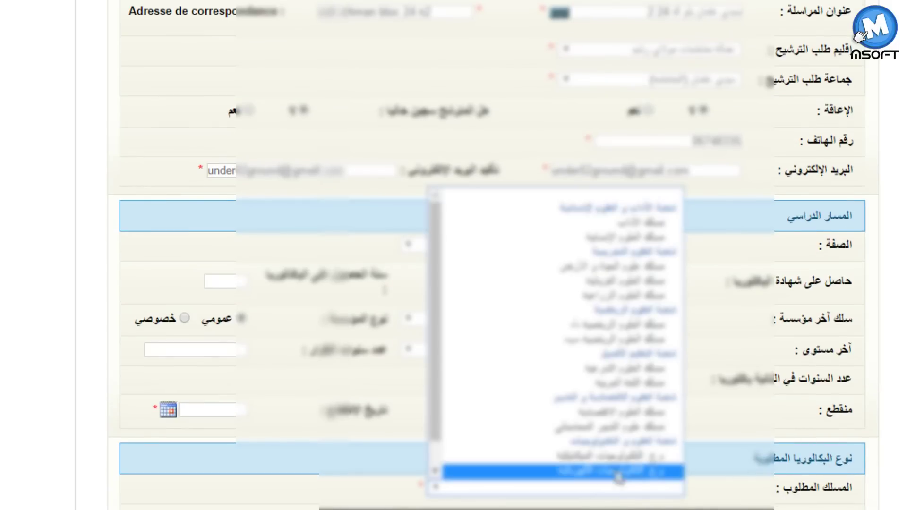
left_click(656, 412)
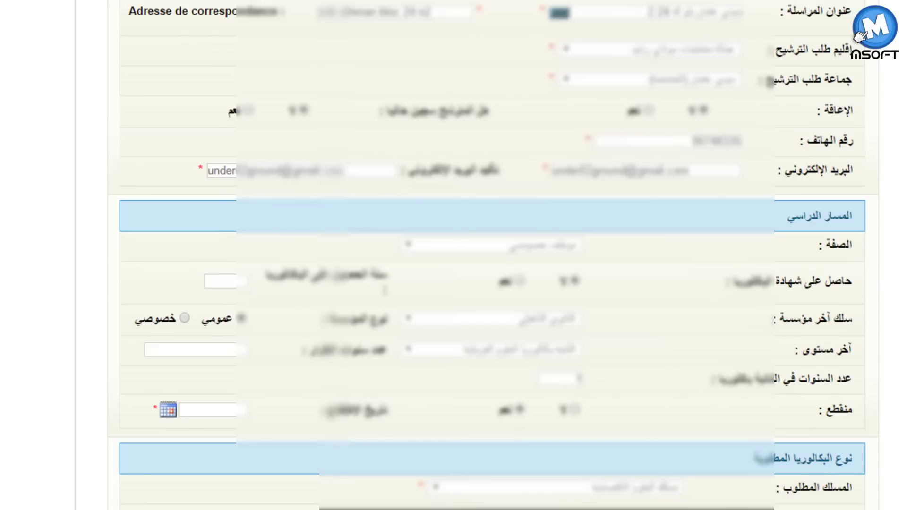
scroll(483, 407, "down", 4)
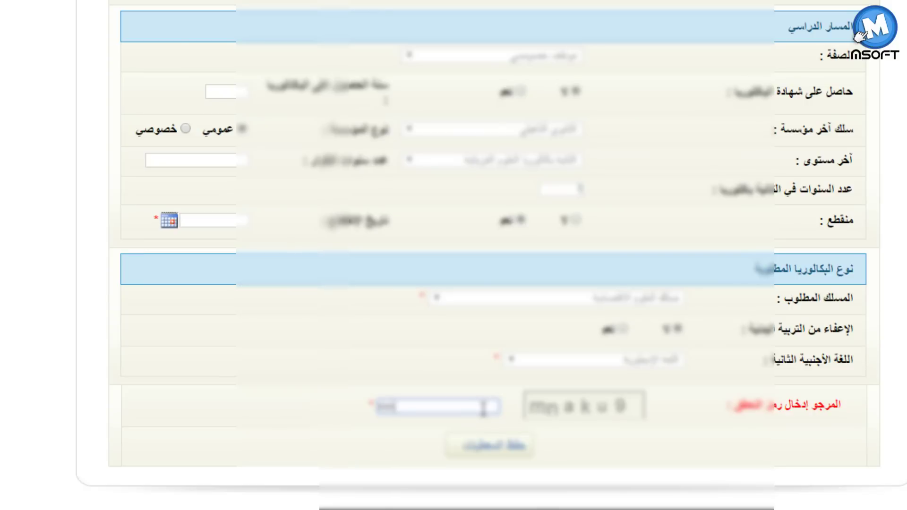
- Type the remaining security-code characters and review the form
type("ku9")
scroll(491, 283, "up", 15)
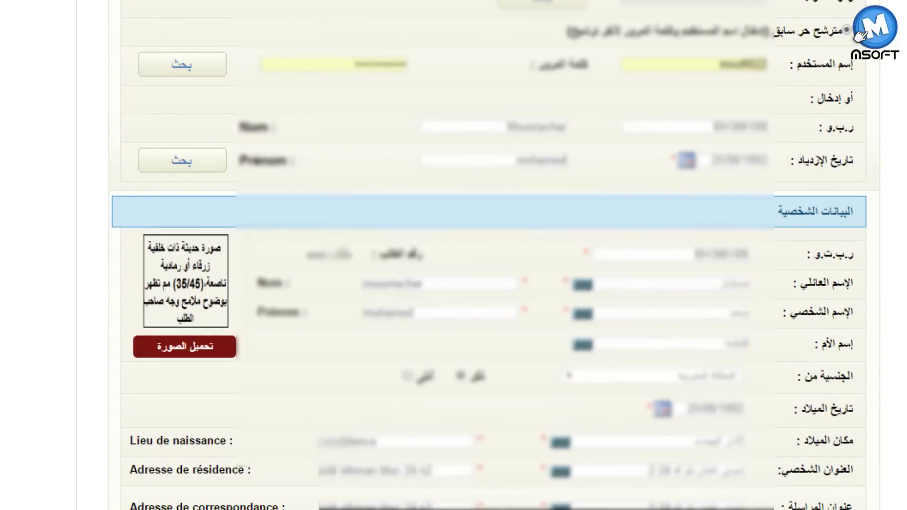
scroll(494, 255, "down", 3)
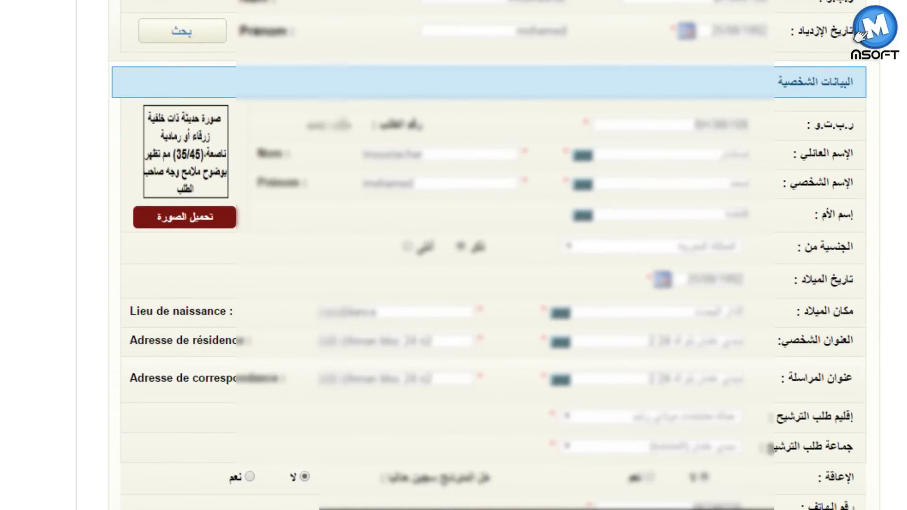
scroll(234, 154, "down", 2)
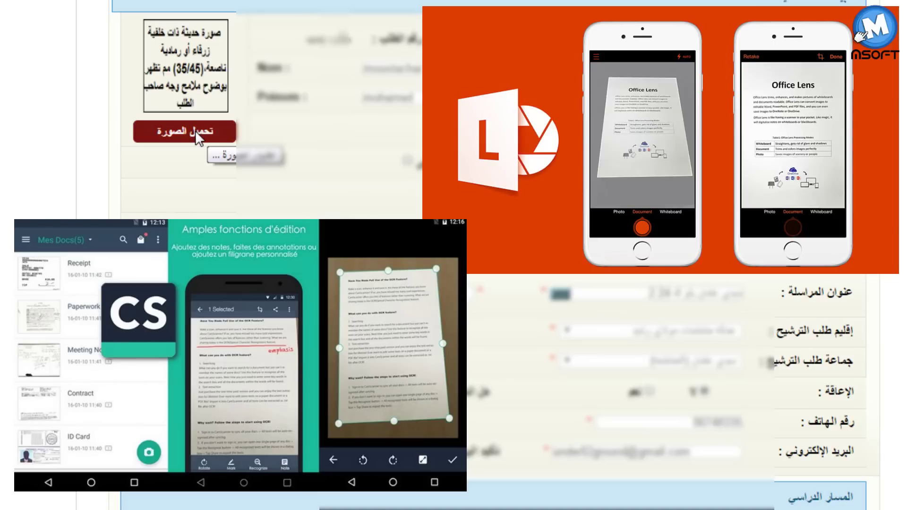
- Save the completed form with the حفظ المعطيات button at the bottom
scroll(719, 385, "down", 4)
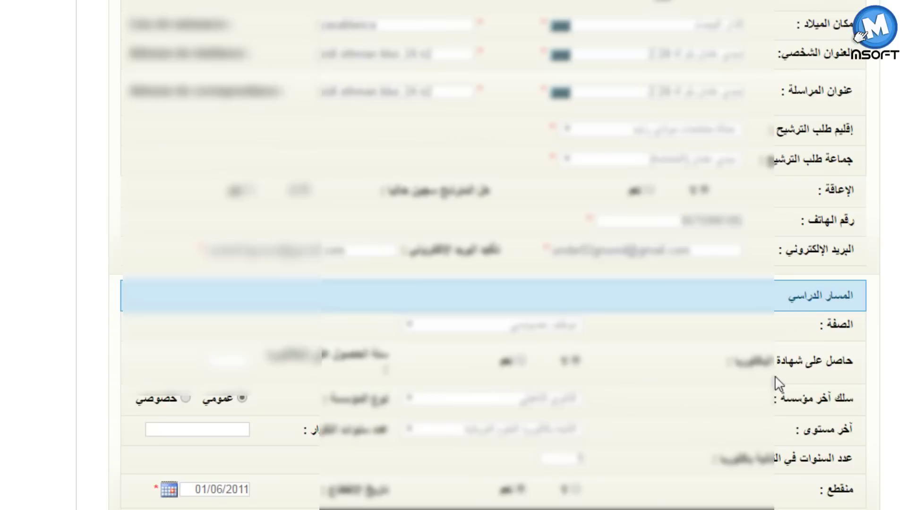
scroll(505, 472, "down", 6)
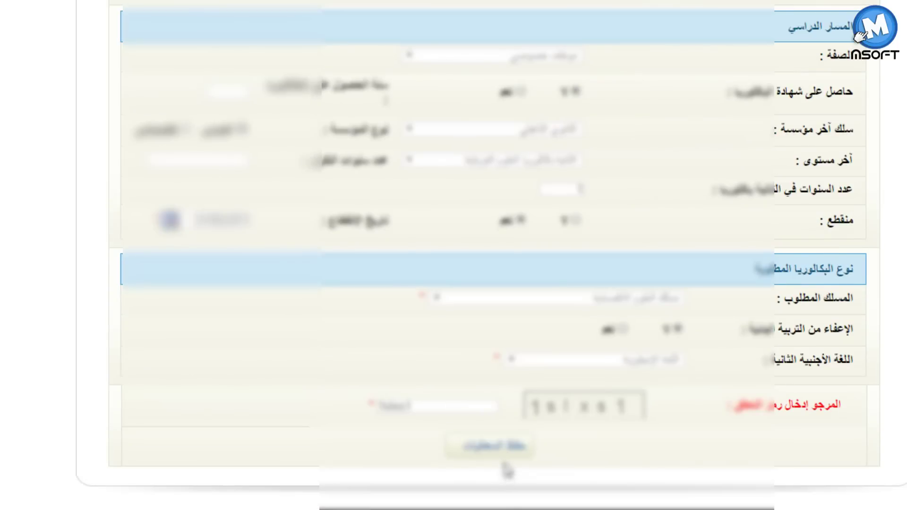
left_click(508, 462)
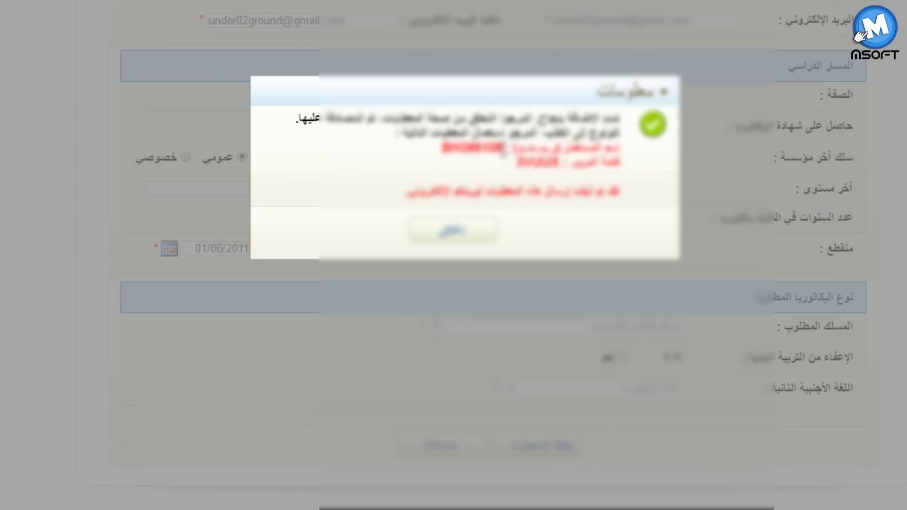
- Select the issued username and password shown in the confirmation dialog
left_click_drag(506, 151, 415, 148)
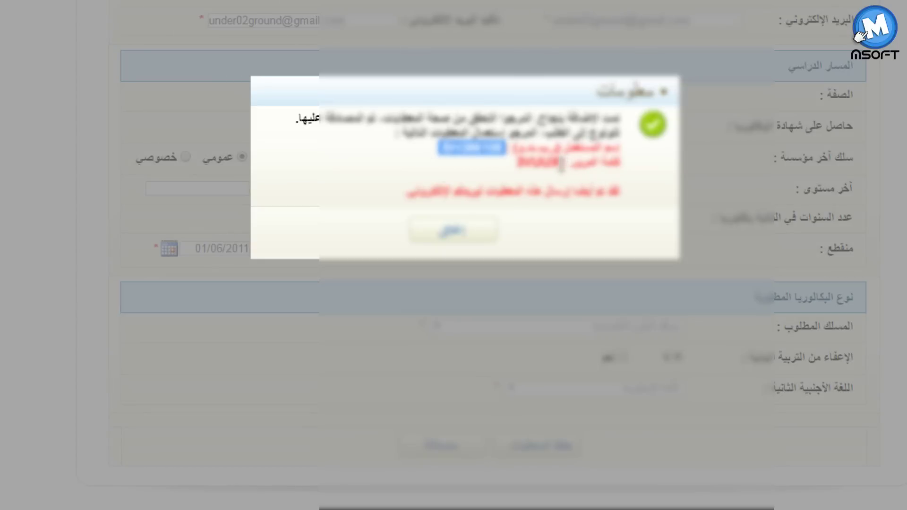
left_click_drag(561, 163, 518, 166)
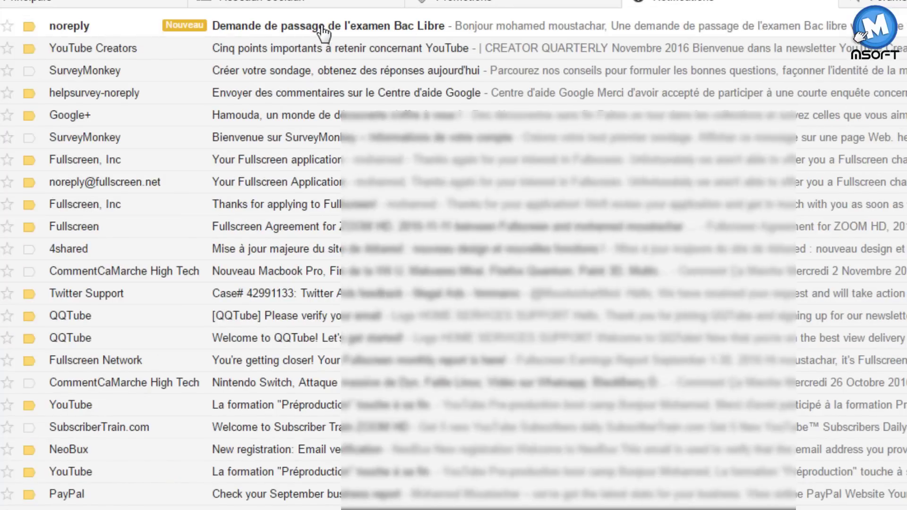
- Open the 'Demande de passage de l'examen Bac Libre' email, follow its login link, and copy the identifier
left_click(189, 23)
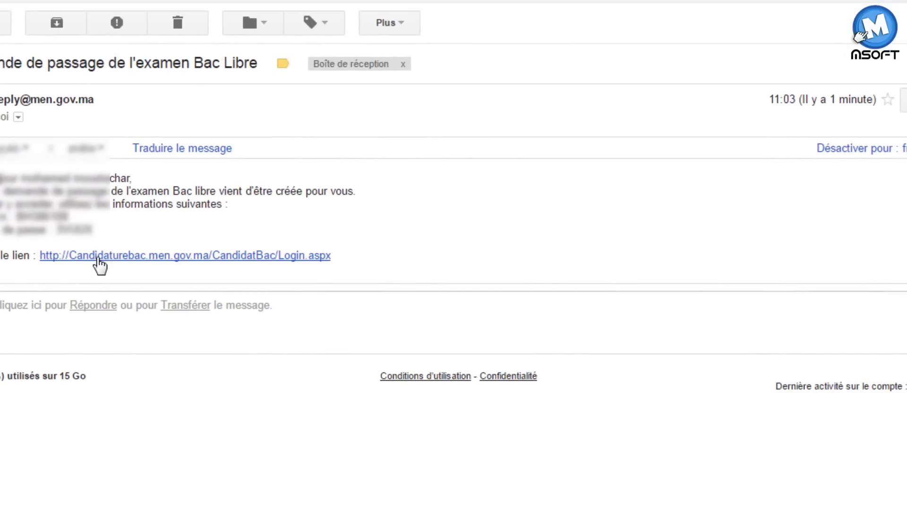
left_click(93, 265)
left_click_drag(67, 216, 17, 217)
right_click(31, 212)
left_click(57, 224)
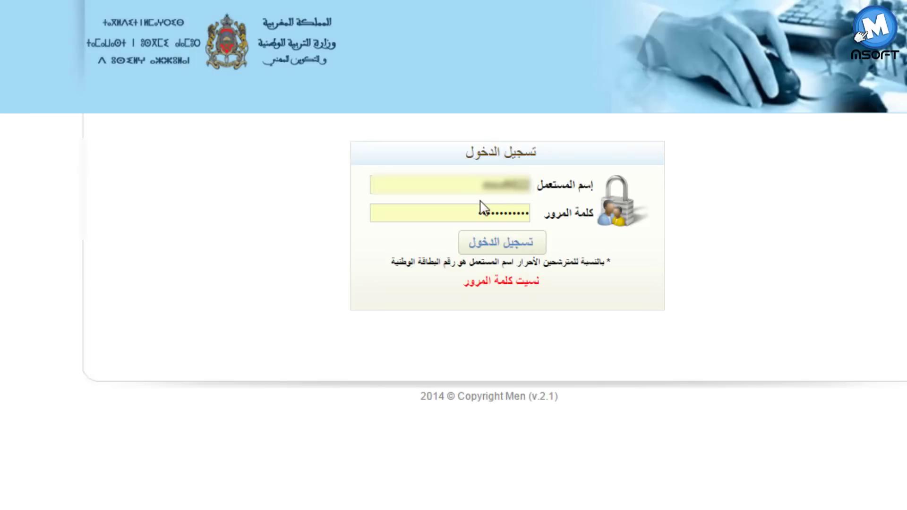
- Log in by pasting the emailed identifier and password into the username and password fields
left_click(478, 185)
key("ctrl+a")
key("BackSpace")
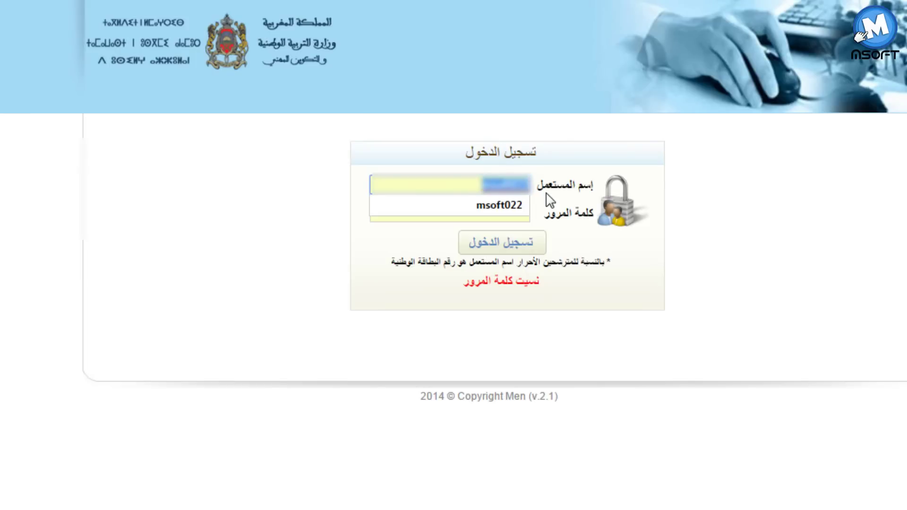
key("ctrl+v")
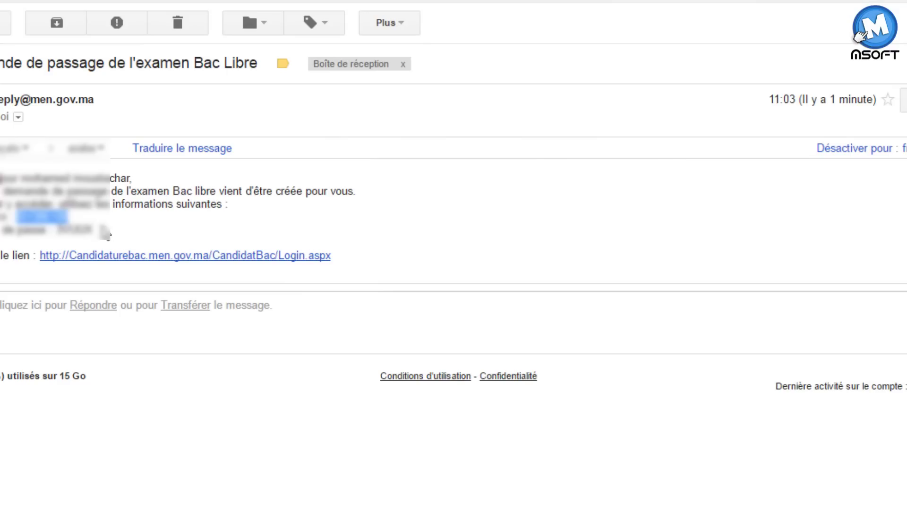
left_click_drag(95, 230, 59, 230)
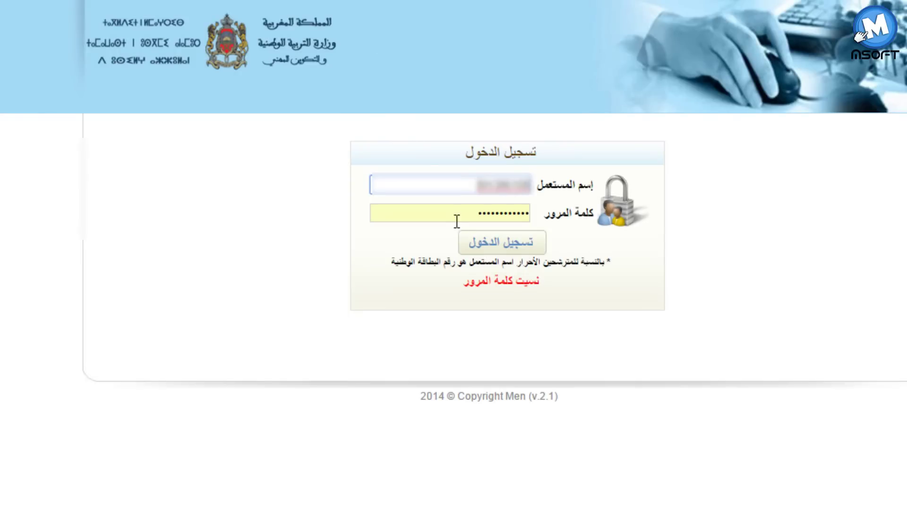
left_click_drag(456, 222, 573, 231)
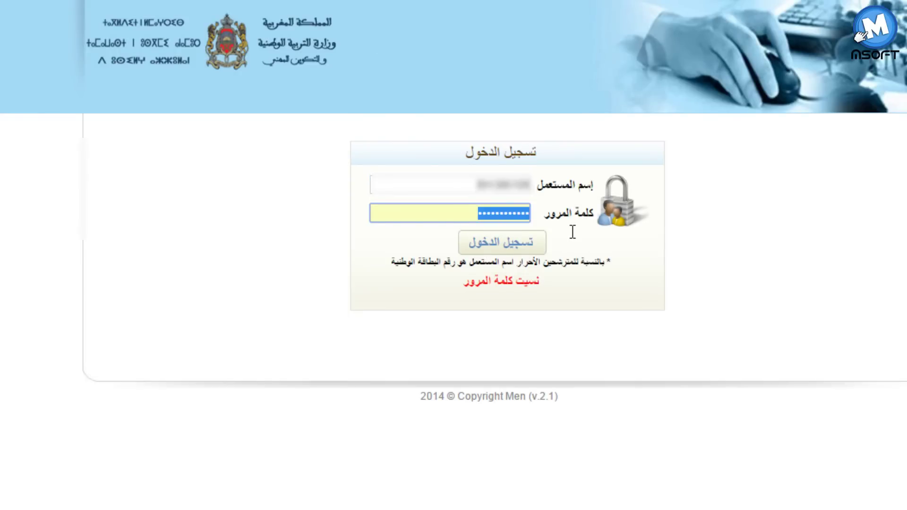
key("ctrl+v")
left_click(544, 249)
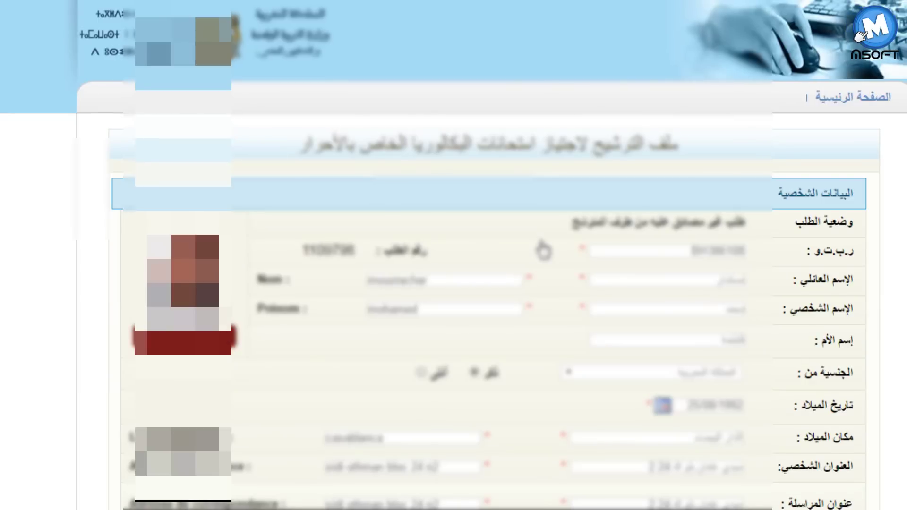
- Dismiss the save-password prompt, then validate the application with مصادقة and confirm with تأكيد
left_click(746, 34)
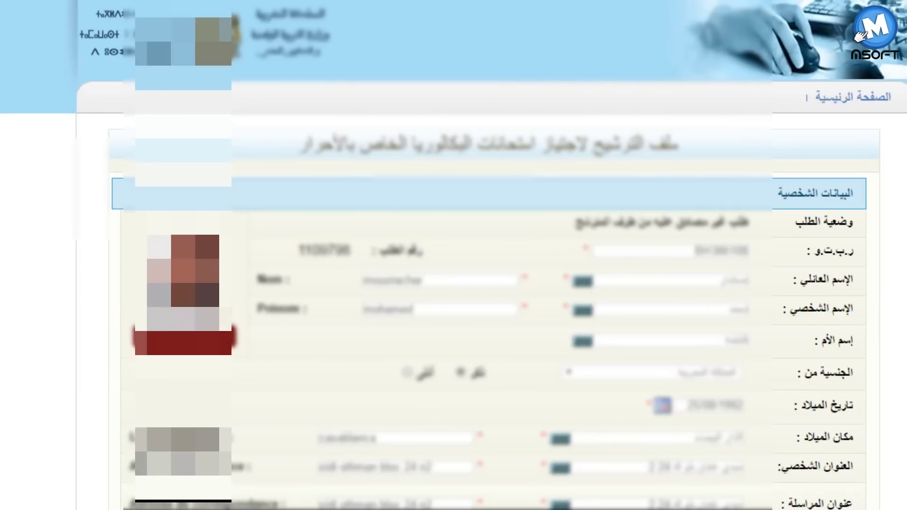
scroll(454, 255, "down", 10)
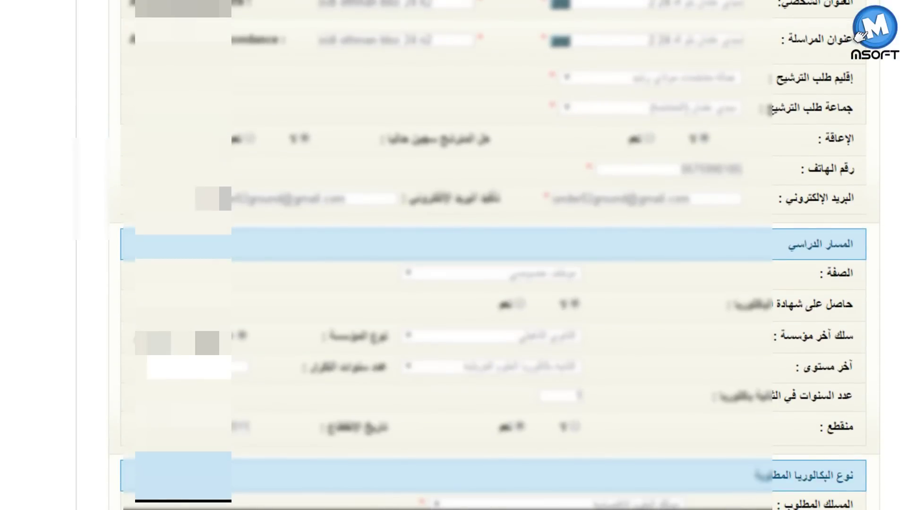
scroll(766, 449, "up", 8)
scroll(766, 449, "down", 6)
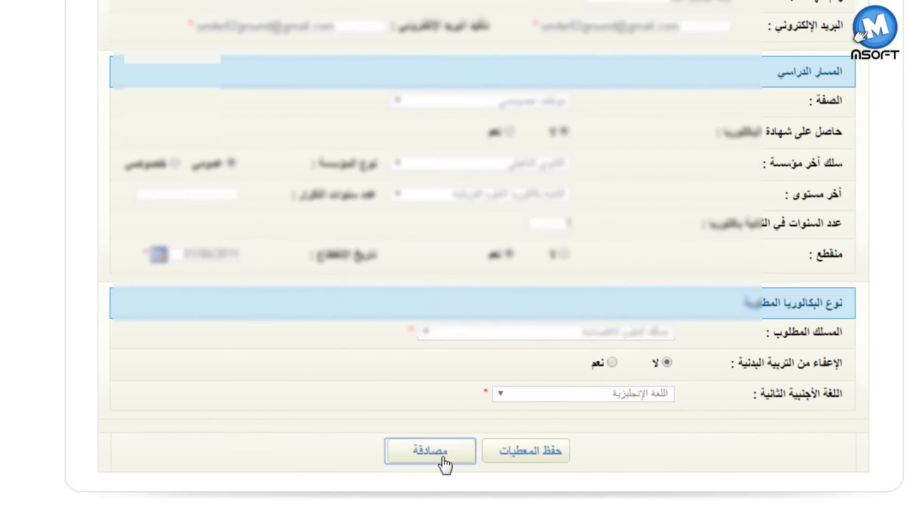
left_click(443, 459)
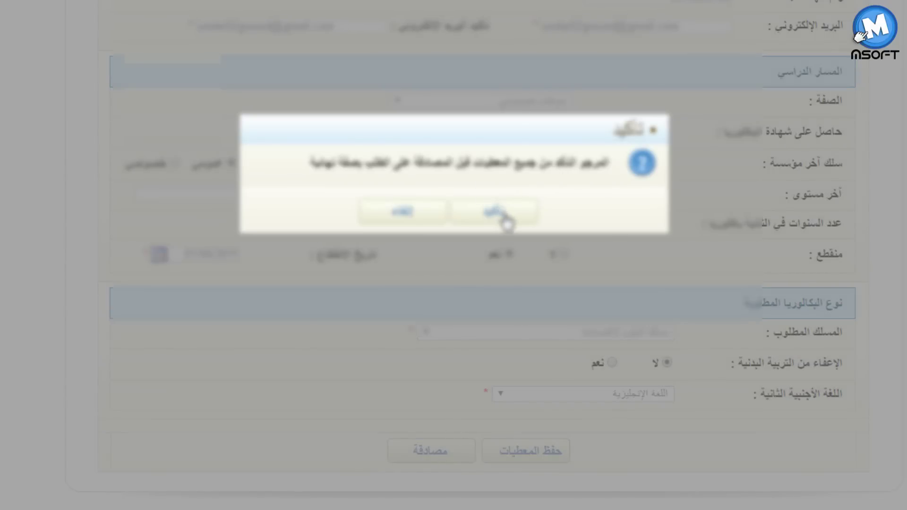
left_click(505, 220)
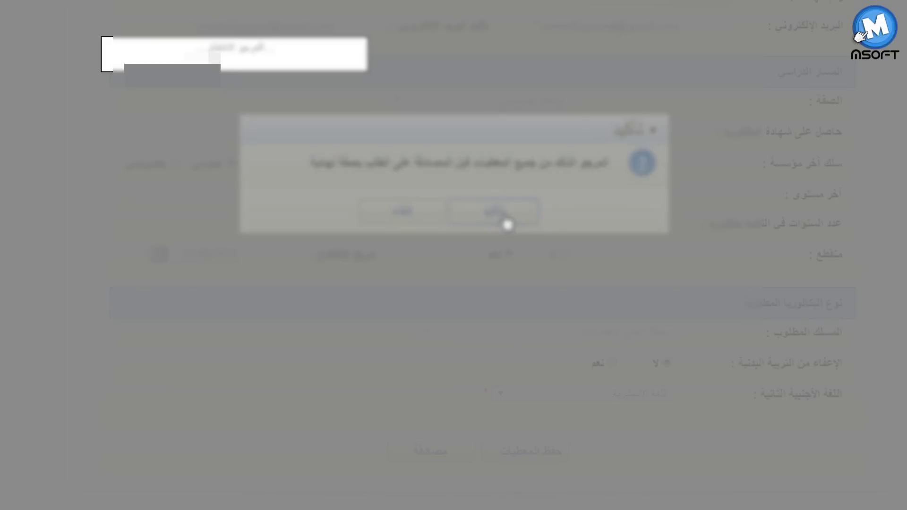